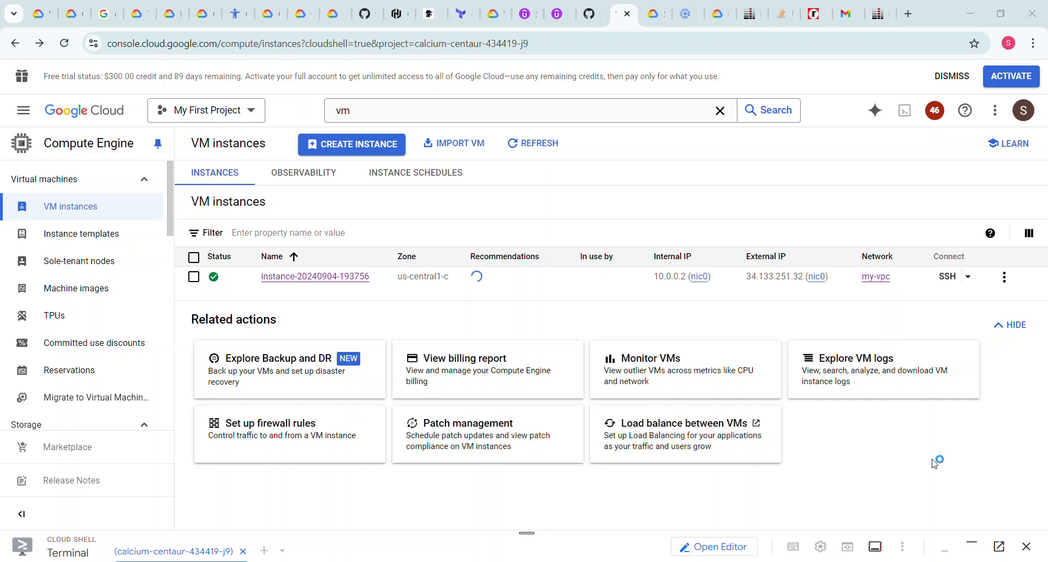
Search the console for vpc and open the VPC networks list.
{"action": "left_click", "coordinate": [372, 112]}
{"action": "type", "text": "vm"}
{"action": "key", "text": "BackSpace"}
{"action": "key", "text": "BackSpace"}
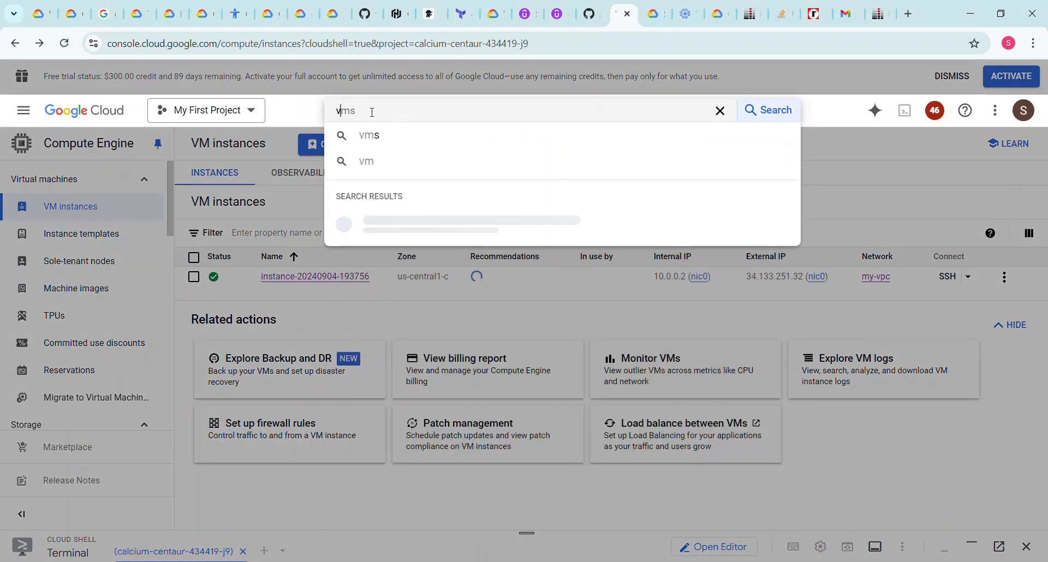
{"action": "type", "text": "vpc"}
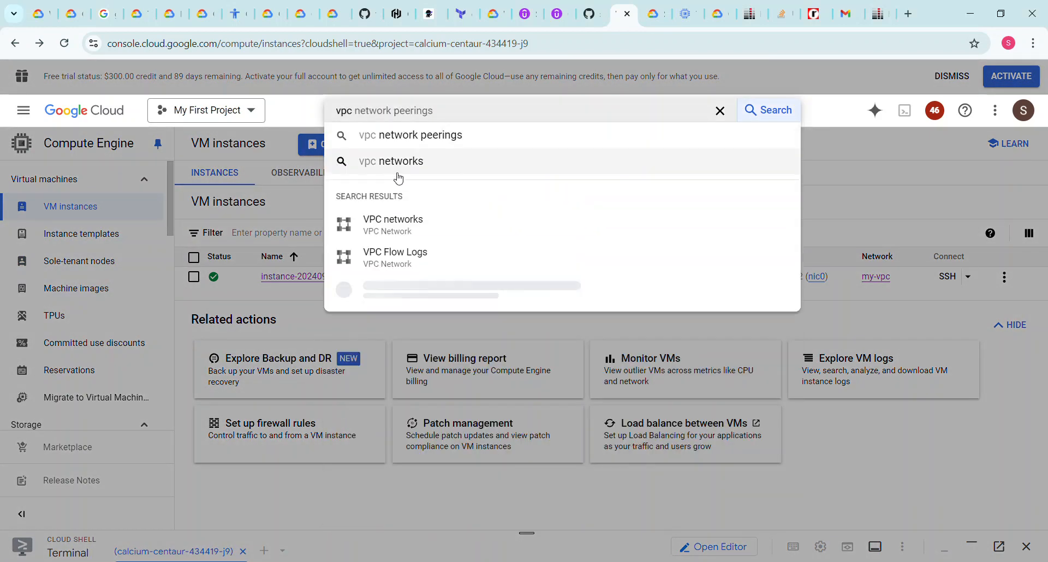
{"action": "left_click", "coordinate": [398, 220]}
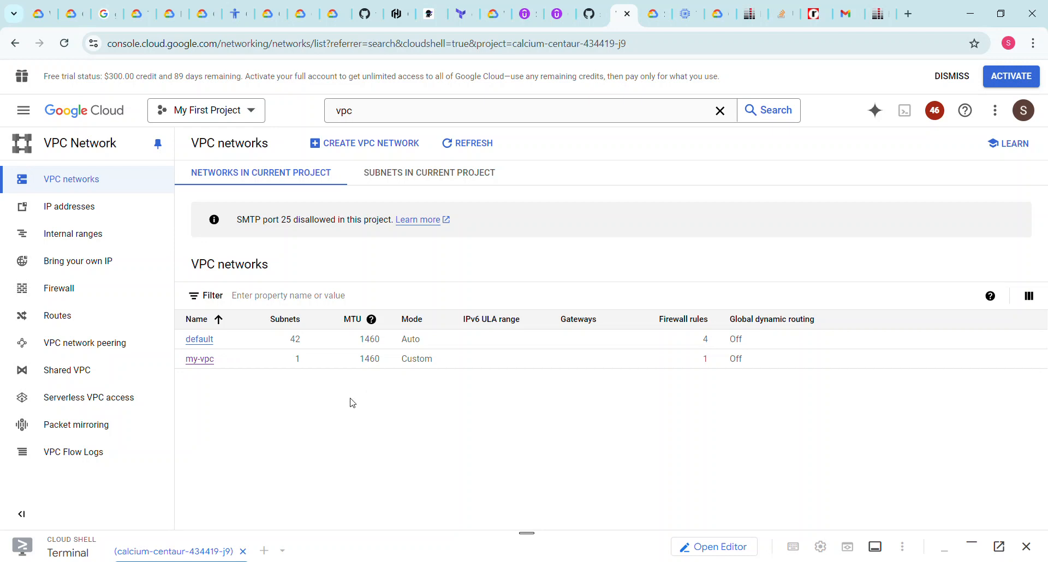
Review the subnets of the my-vpc network across all their columns, then return to the VPC networks list.
{"action": "left_click", "coordinate": [211, 360]}
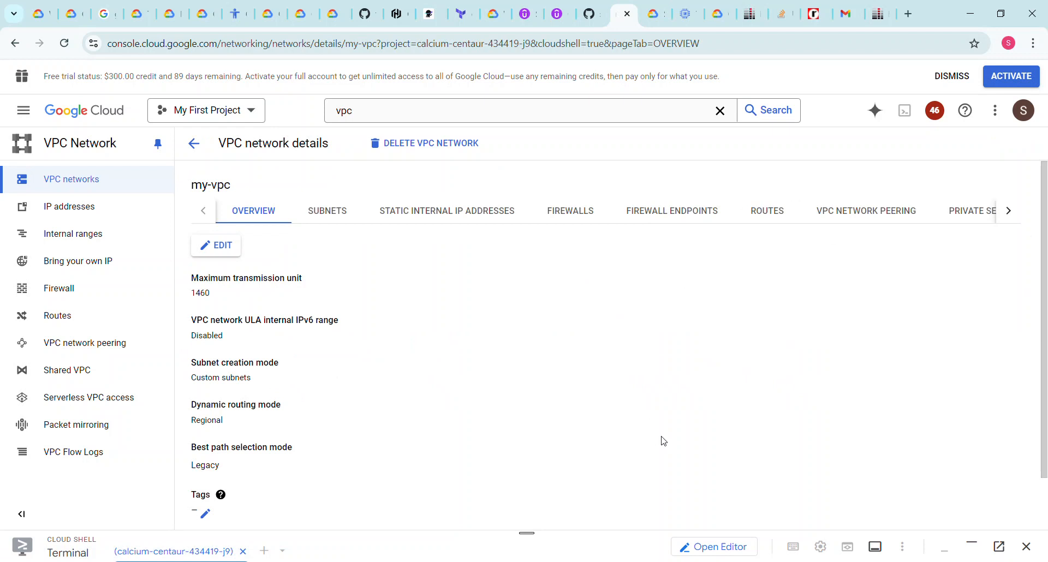
{"action": "left_click", "coordinate": [333, 217]}
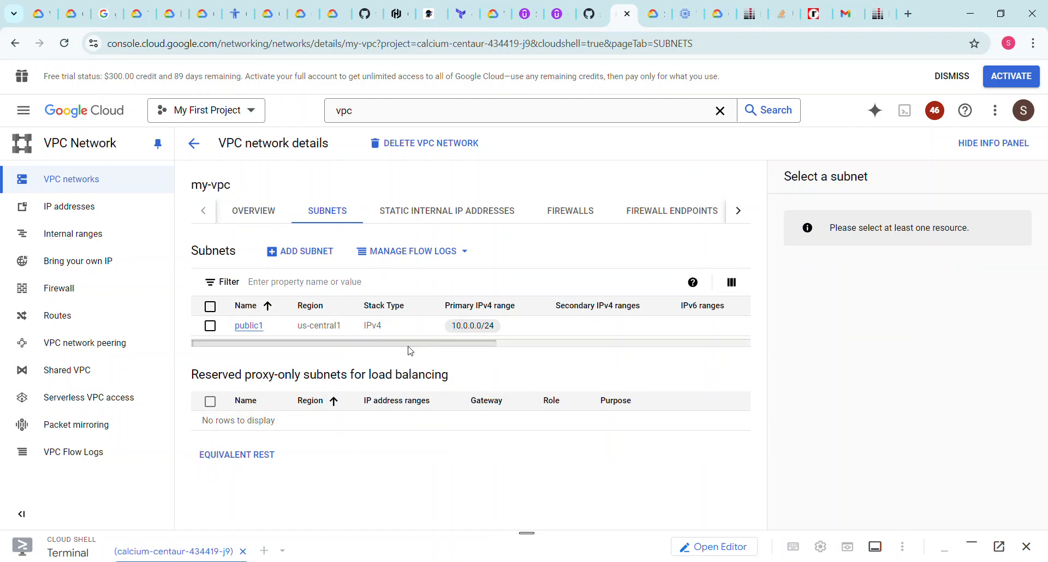
{"action": "left_click_drag", "start_coordinate": [410, 351], "coordinate": [472, 348]}
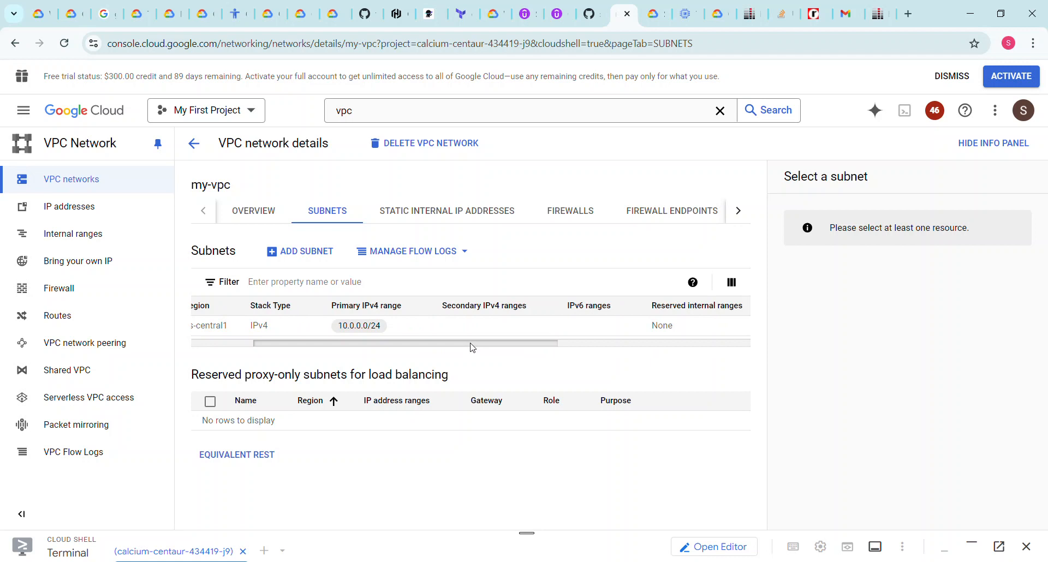
{"action": "left_click_drag", "start_coordinate": [473, 348], "coordinate": [714, 358]}
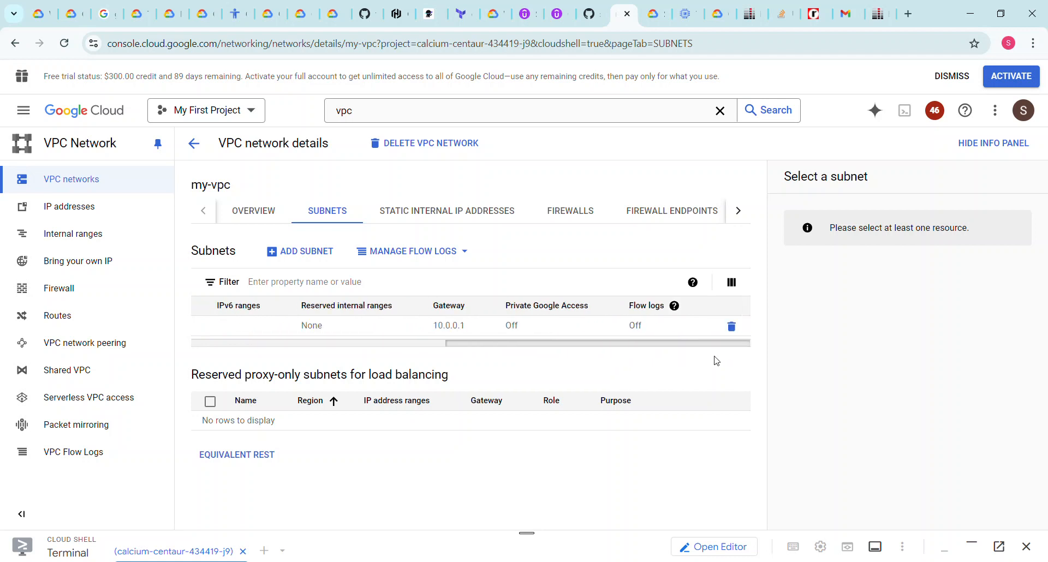
{"action": "left_click_drag", "start_coordinate": [680, 361], "coordinate": [407, 347]}
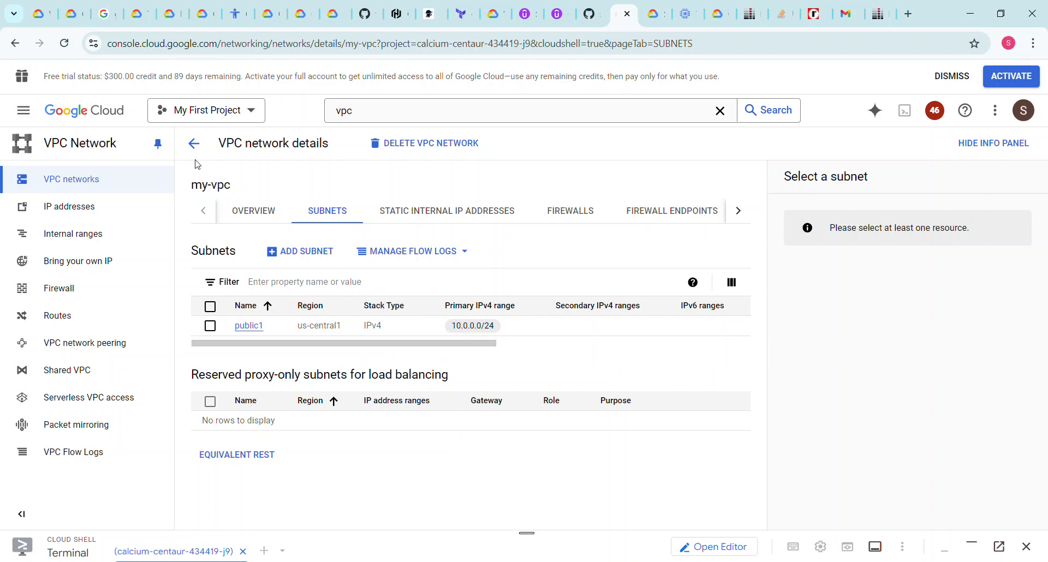
{"action": "left_click", "coordinate": [193, 144]}
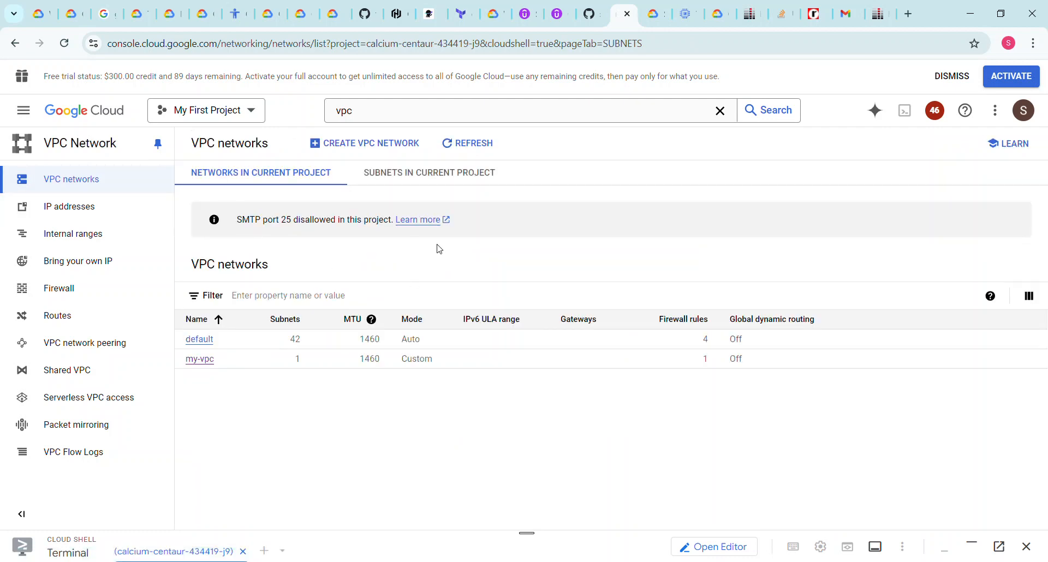
{"action": "left_click", "coordinate": [361, 111]}
{"action": "key", "text": "BackSpace"}
{"action": "key", "text": "BackSpace"}
{"action": "key", "text": "BackSpace"}
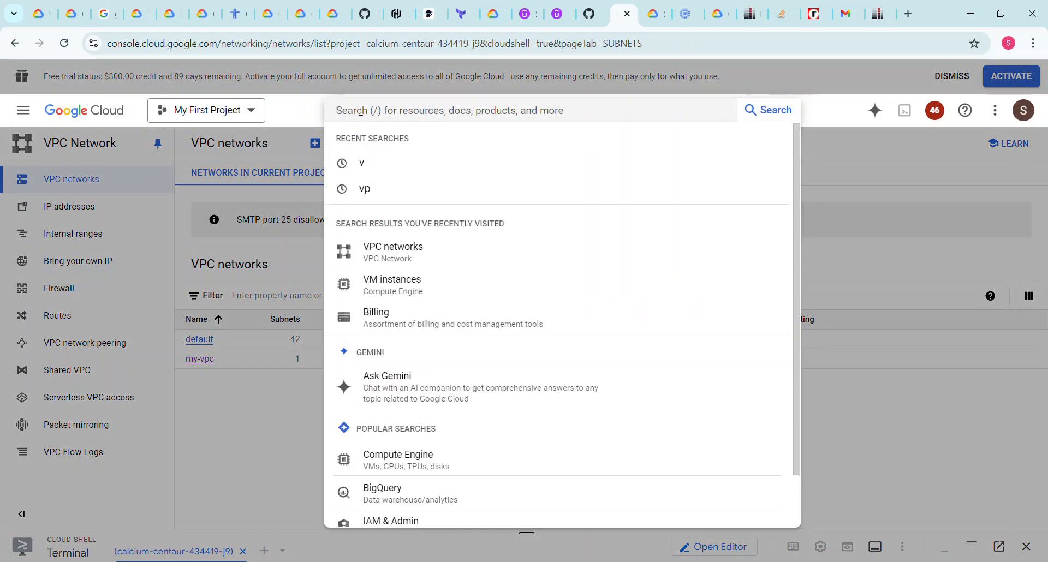
{"action": "type", "text": "vms"}
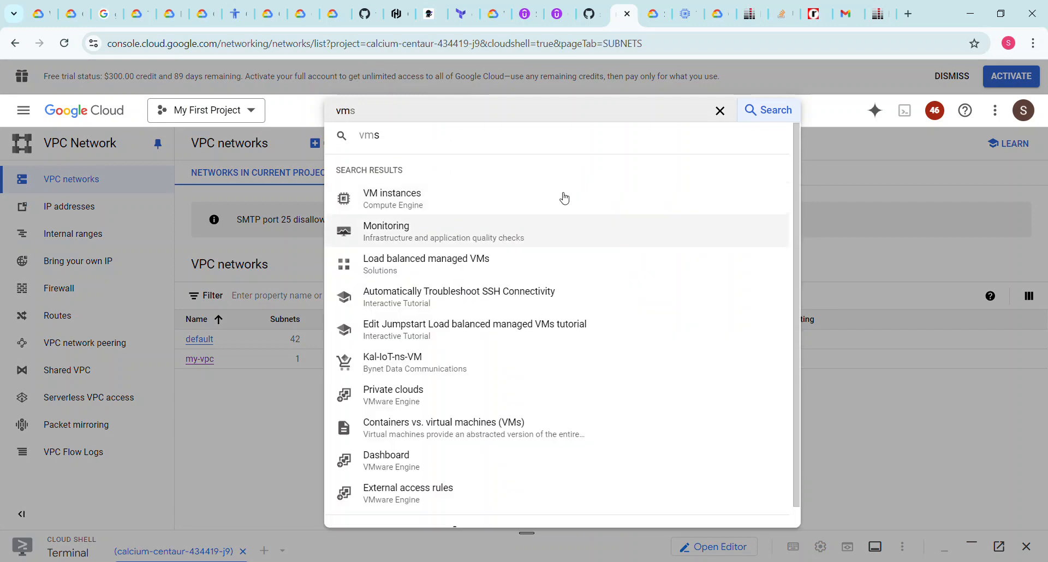
{"action": "left_click", "coordinate": [414, 201]}
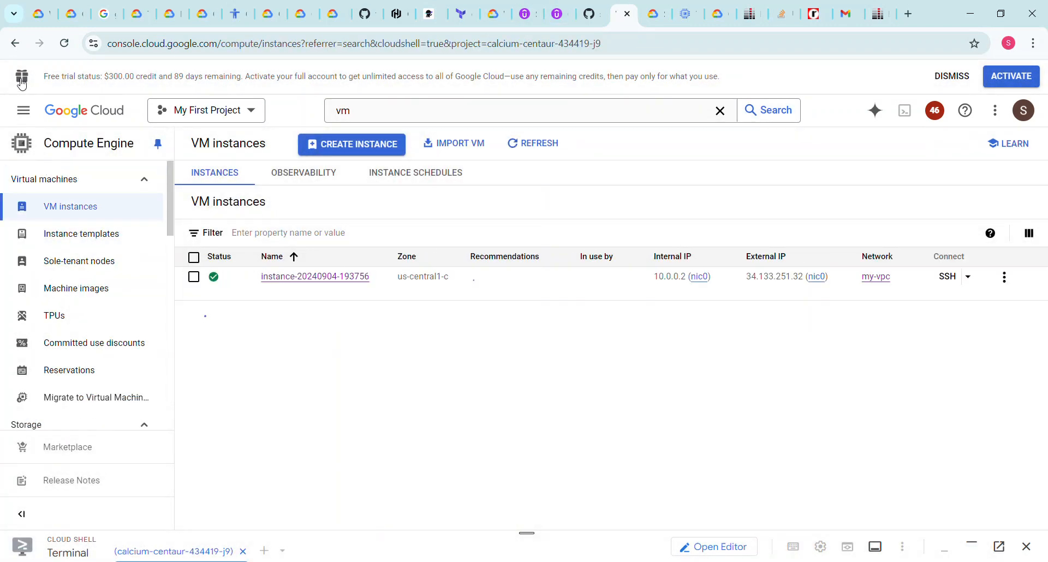
{"action": "left_click", "coordinate": [14, 47]}
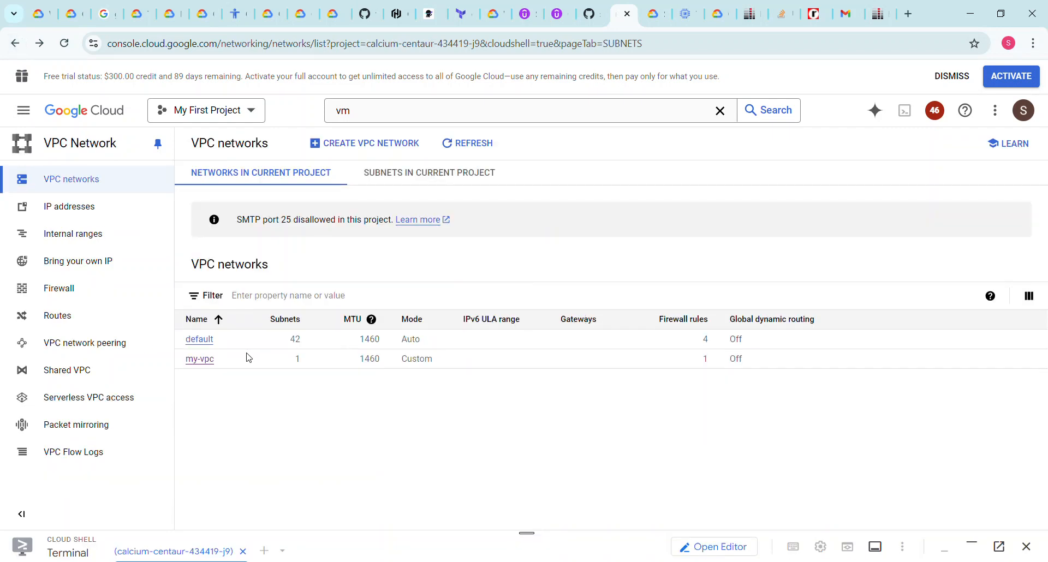
Open the my-vpc network's firewalls and expand vpc-firewall-rules to examine its rules.
{"action": "left_click", "coordinate": [200, 359]}
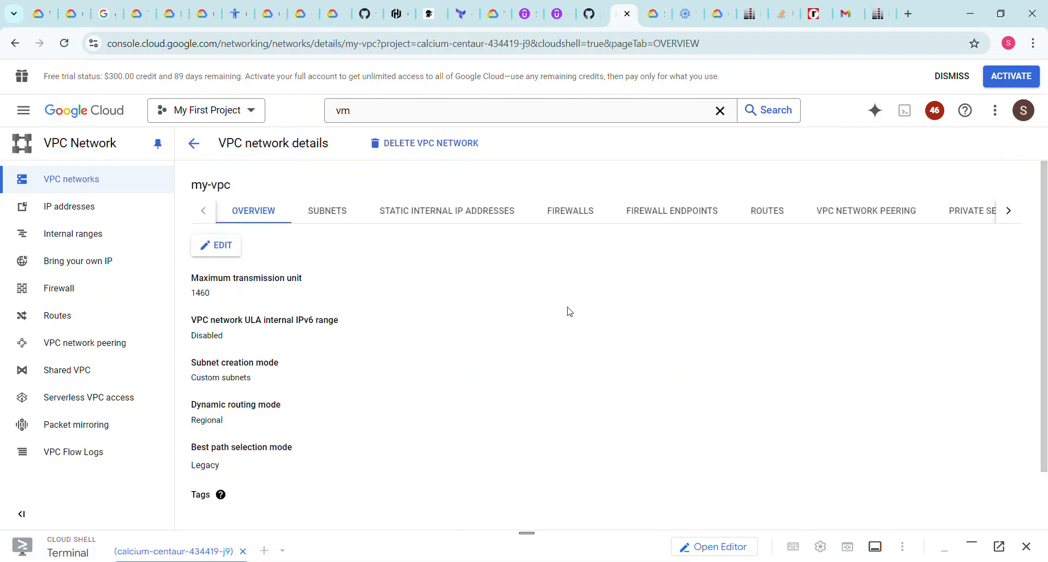
{"action": "left_click", "coordinate": [580, 218]}
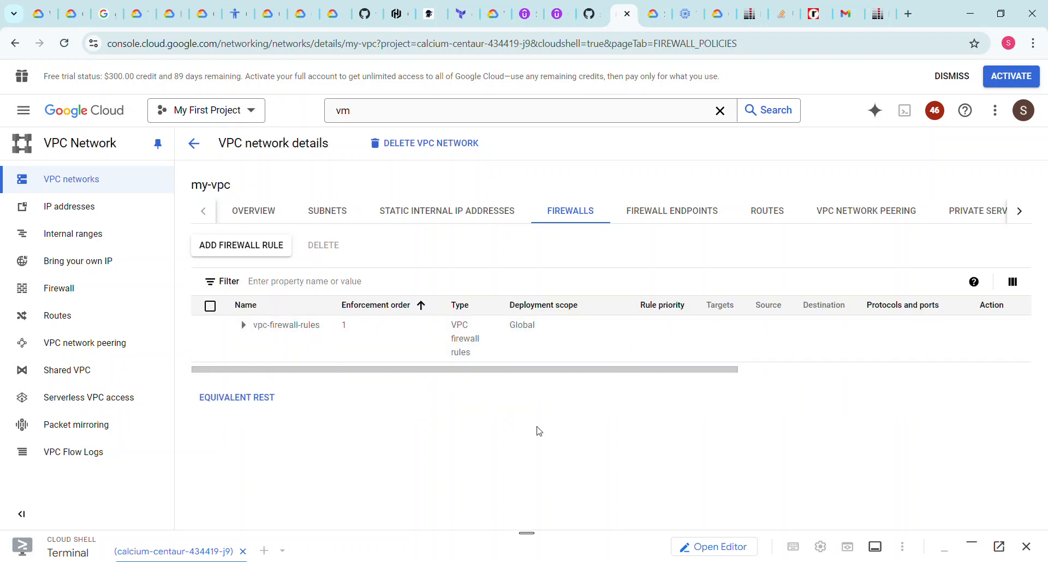
{"action": "left_click", "coordinate": [243, 325]}
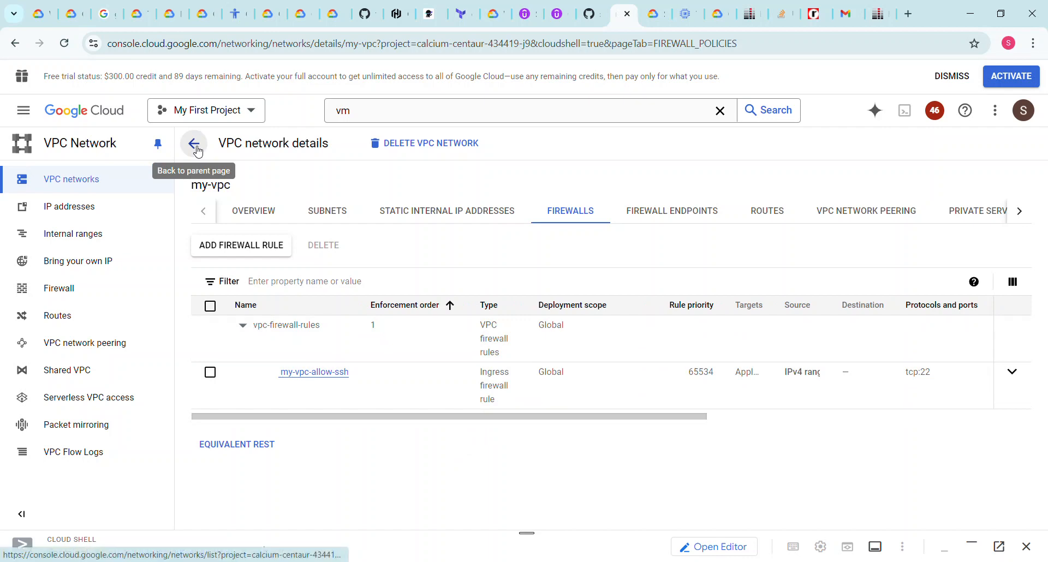
{"action": "left_click", "coordinate": [361, 114]}
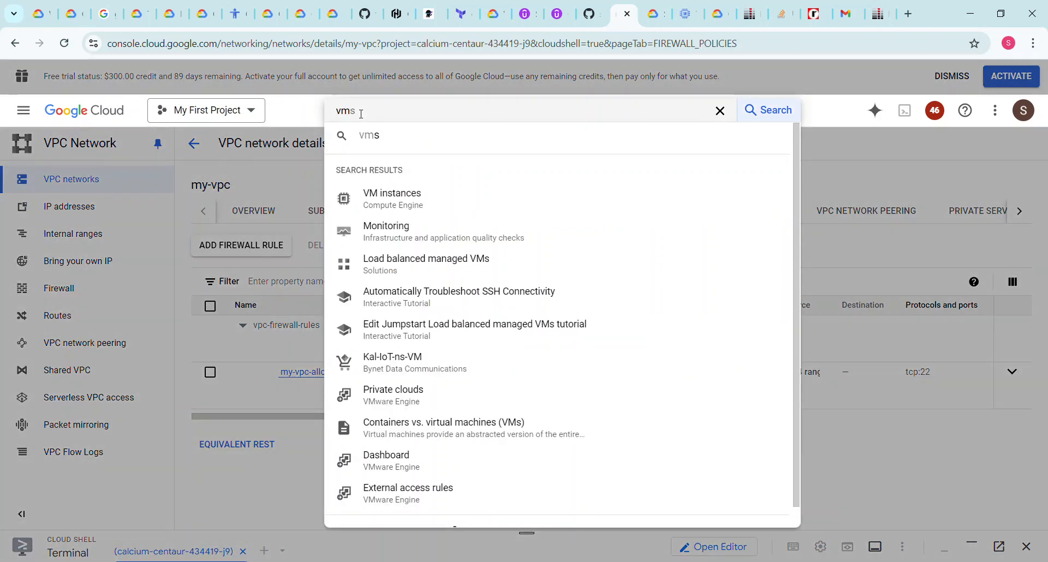
{"action": "left_click", "coordinate": [392, 200]}
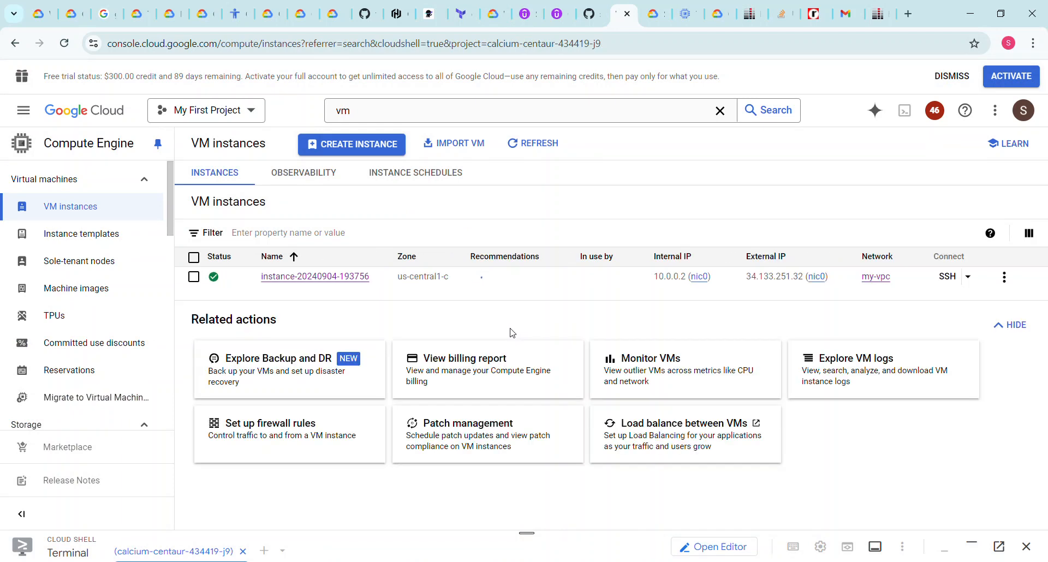
{"action": "mouse_move", "coordinate": [758, 294]}
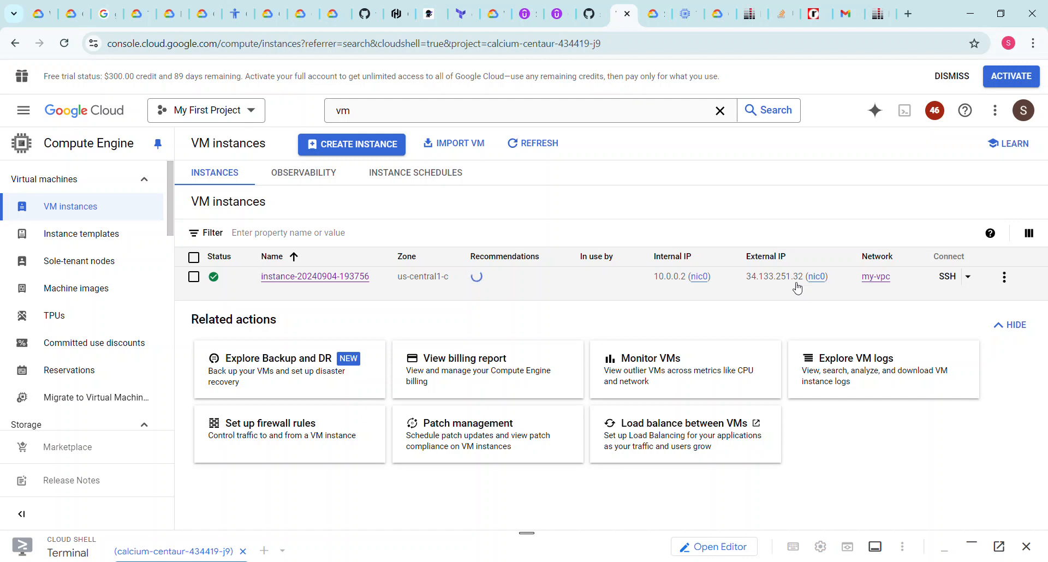
{"action": "left_click", "coordinate": [304, 277]}
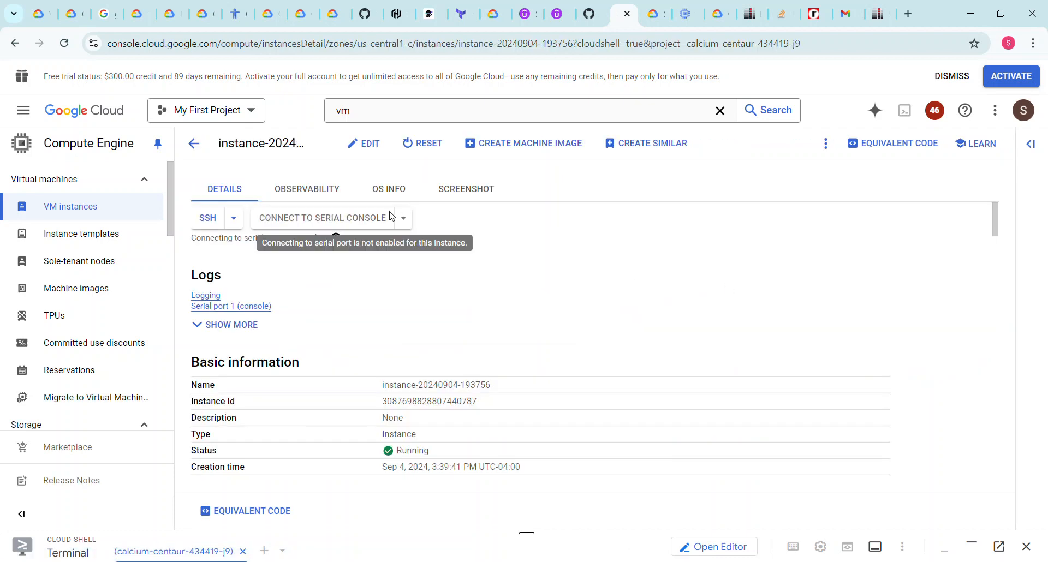
{"action": "left_click", "coordinate": [380, 149]}
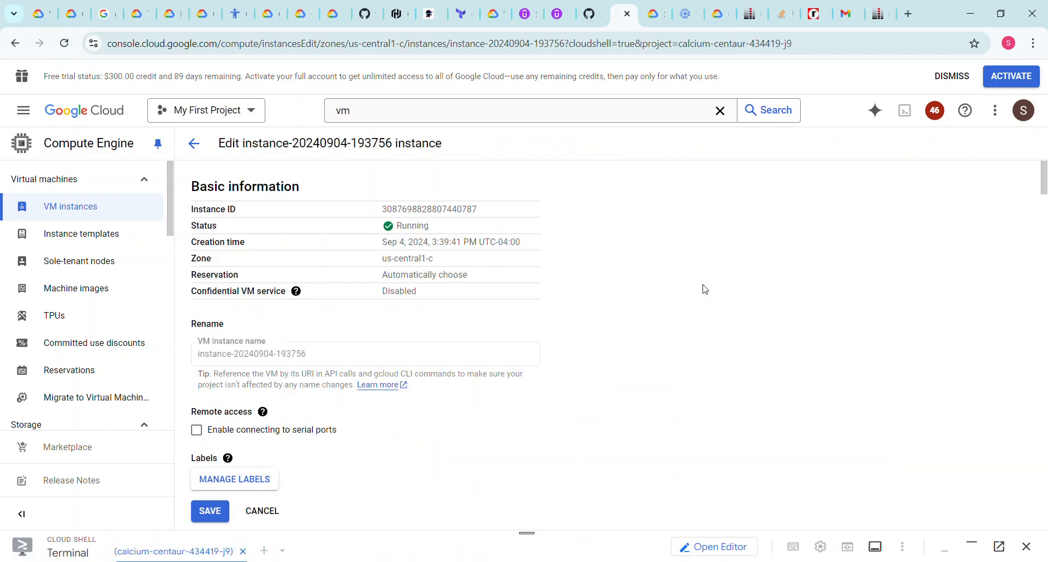
Look through the instance's edit settings for the networking section, covering machine configuration, disks, security and management.
{"action": "scroll", "coordinate": [722, 347], "scroll_direction": "down", "scroll_amount": 13}
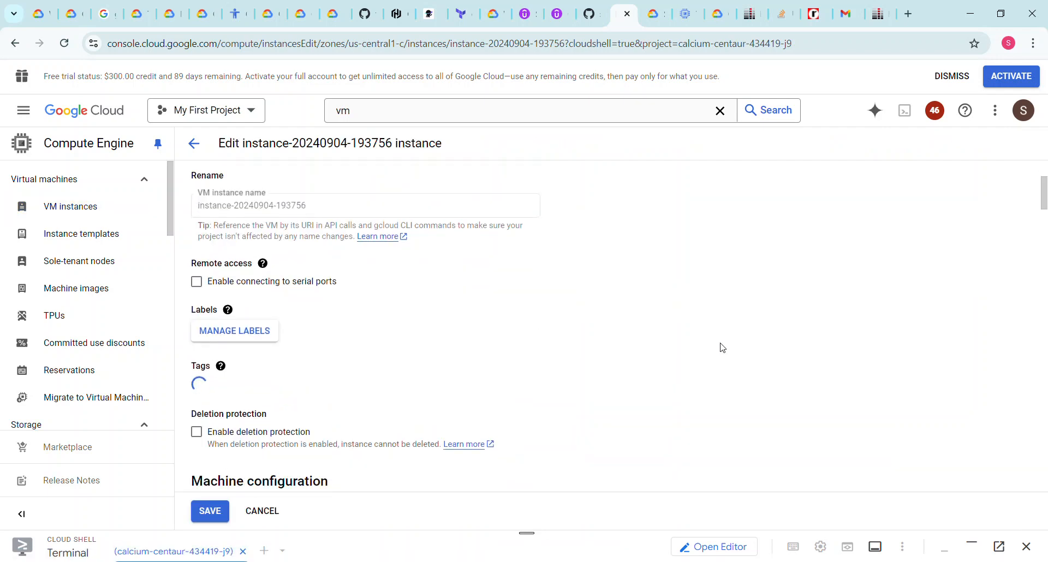
{"action": "scroll", "coordinate": [722, 348], "scroll_direction": "down", "scroll_amount": 15}
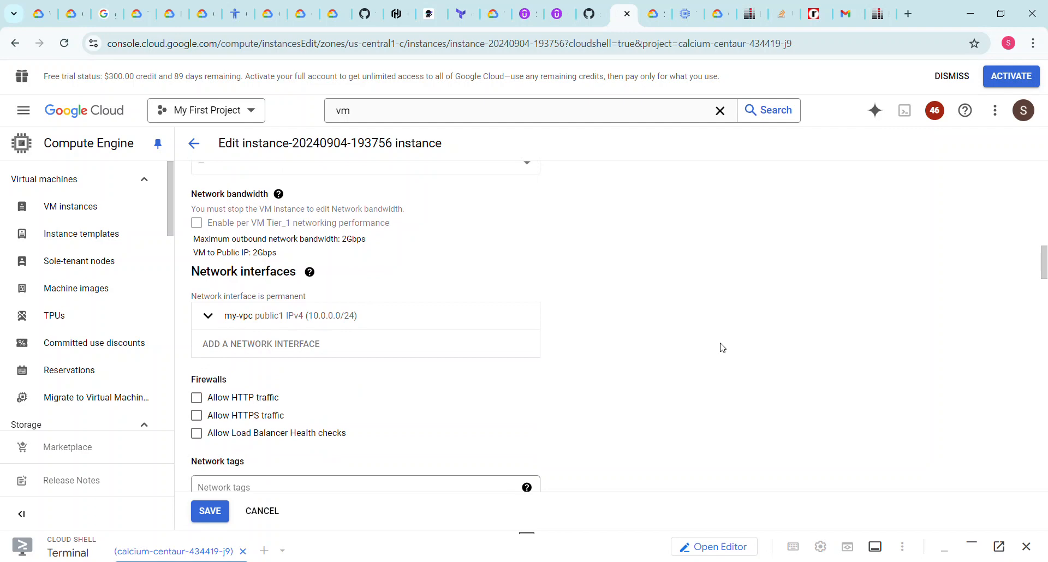
{"action": "scroll", "coordinate": [722, 348], "scroll_direction": "down", "scroll_amount": 10}
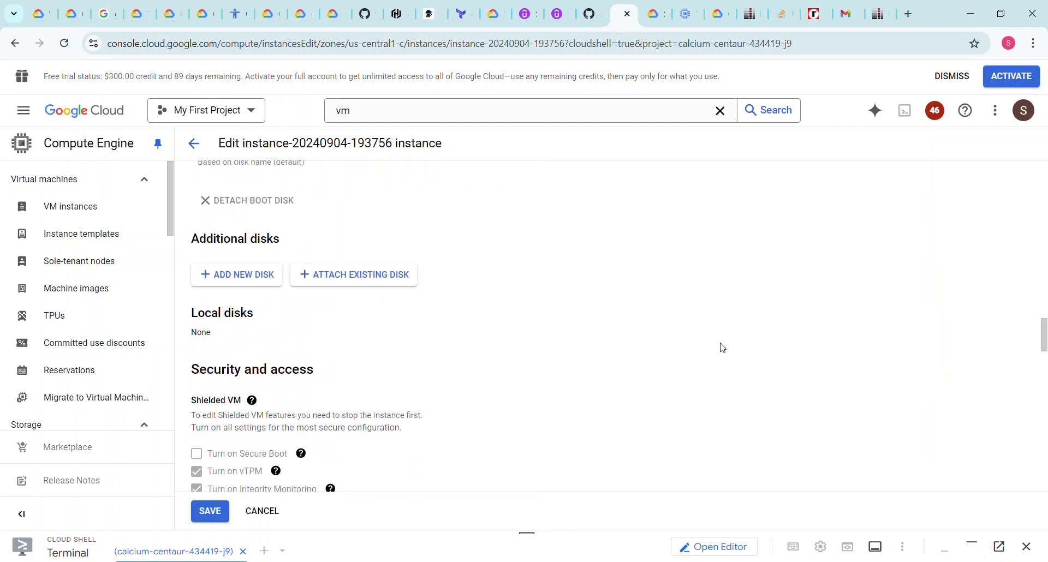
{"action": "scroll", "coordinate": [722, 348], "scroll_direction": "down", "scroll_amount": 12}
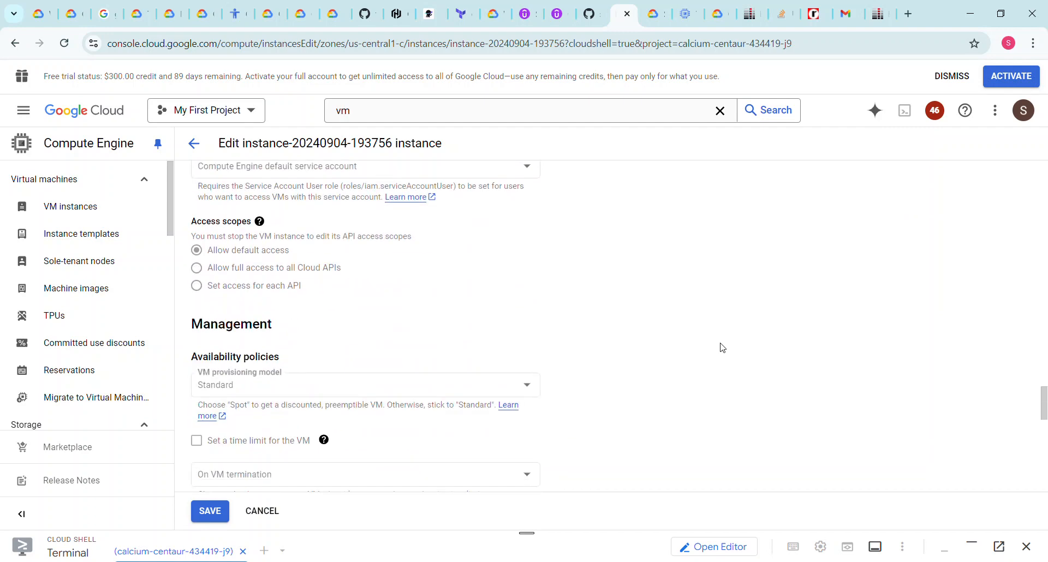
{"action": "scroll", "coordinate": [722, 348], "scroll_direction": "down", "scroll_amount": 3}
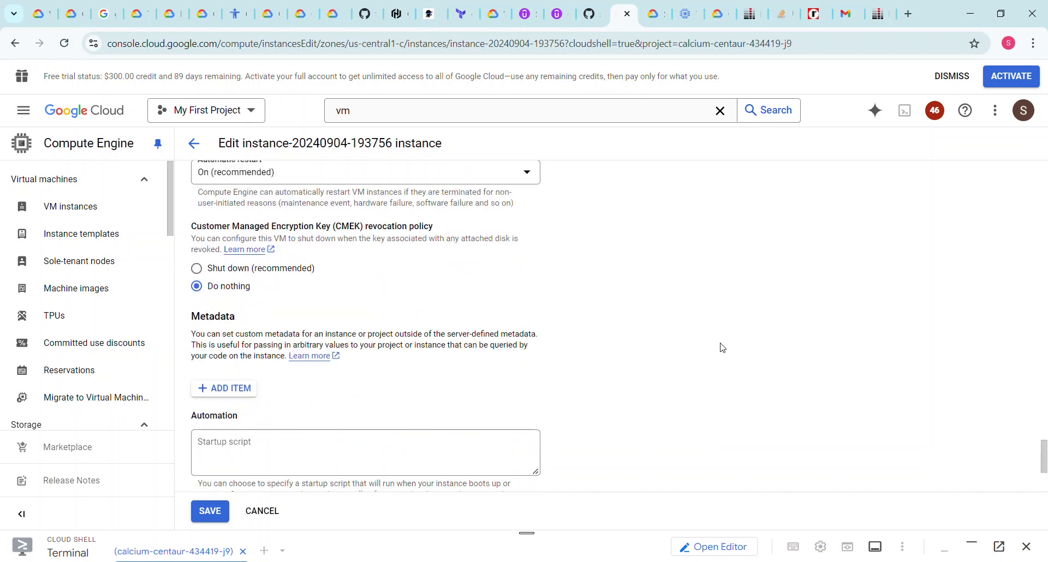
{"action": "scroll", "coordinate": [722, 348], "scroll_direction": "up", "scroll_amount": 10}
{"action": "scroll", "coordinate": [722, 348], "scroll_direction": "up", "scroll_amount": 4}
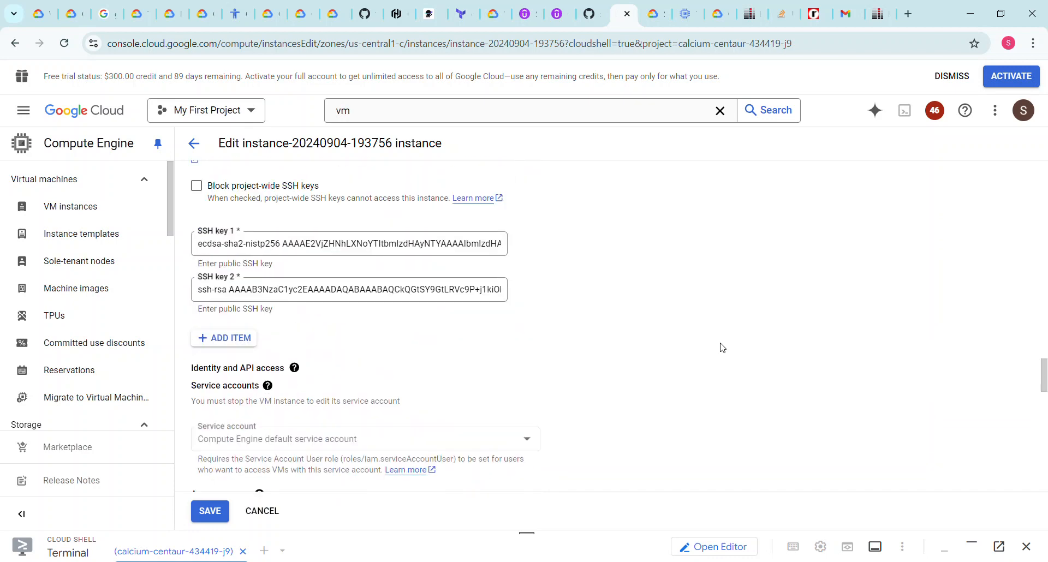
{"action": "scroll", "coordinate": [722, 348], "scroll_direction": "up", "scroll_amount": 10}
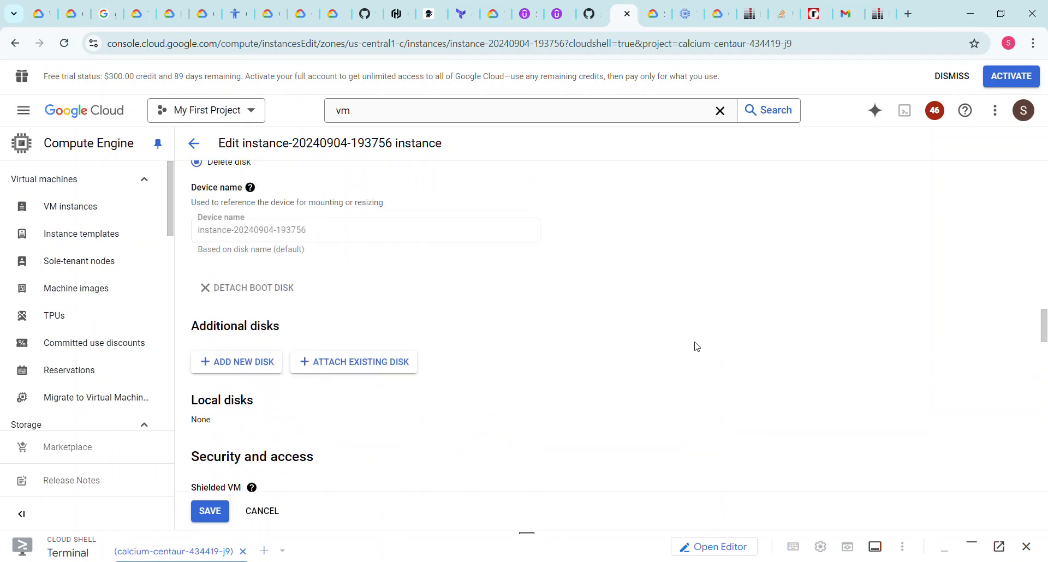
{"action": "scroll", "coordinate": [697, 348], "scroll_direction": "up", "scroll_amount": 10}
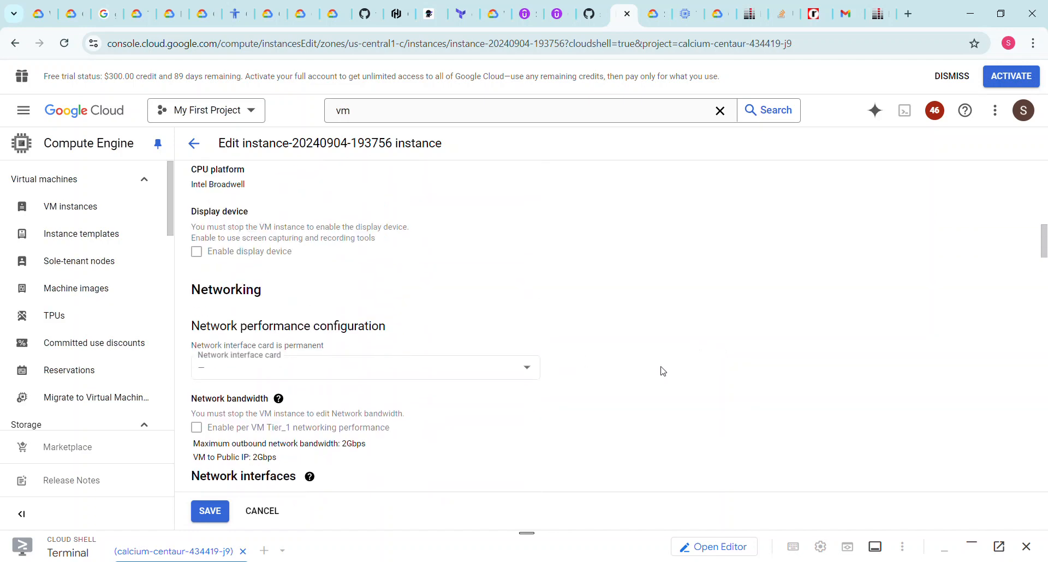
{"action": "scroll", "coordinate": [618, 409], "scroll_direction": "up", "scroll_amount": 2}
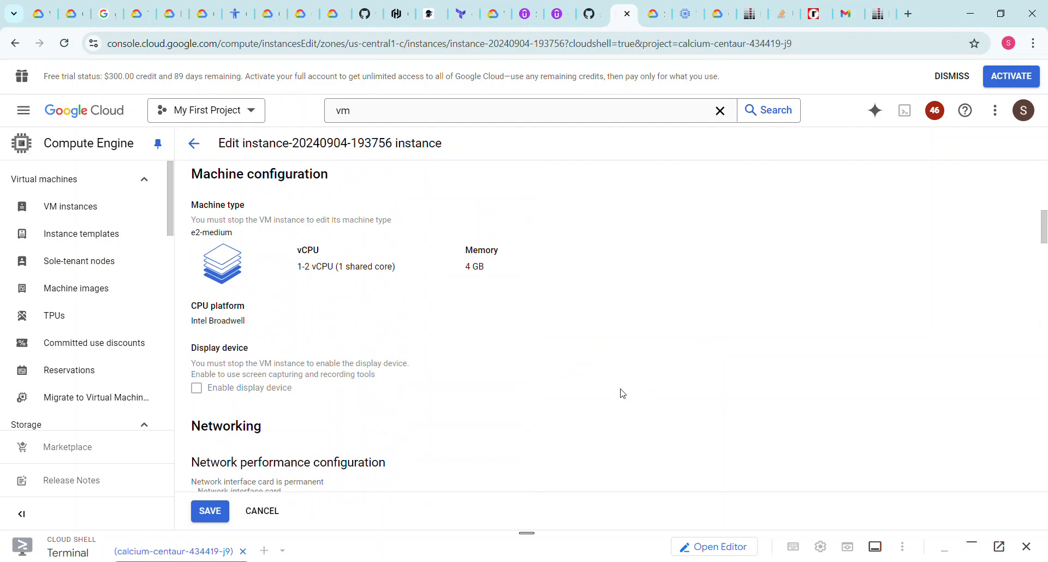
Set the external IPv4 address of the instance's my-vpc network interface to None and save the instance.
{"action": "scroll", "coordinate": [620, 394], "scroll_direction": "down", "scroll_amount": 4}
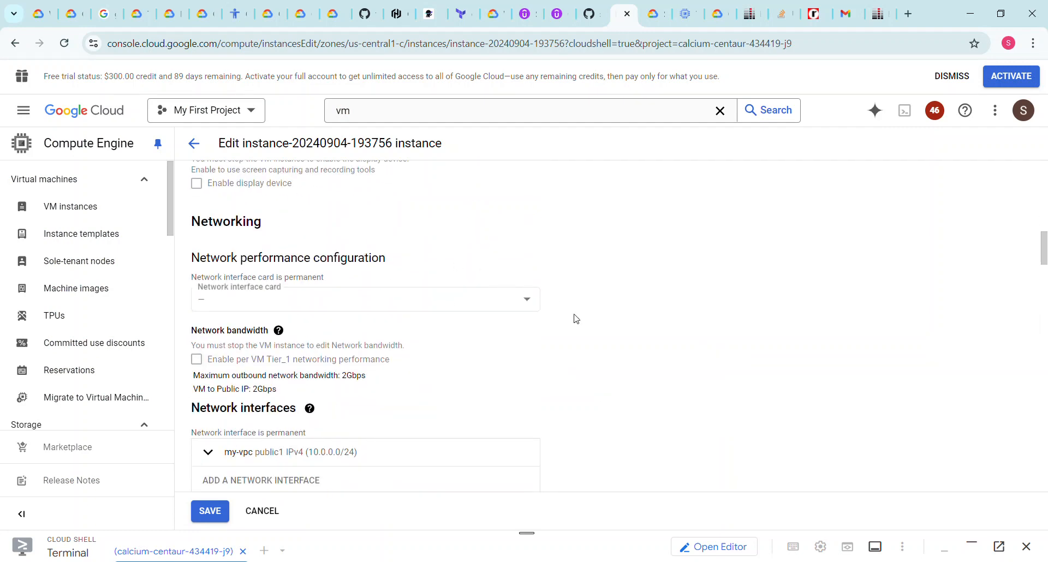
{"action": "scroll", "coordinate": [573, 320], "scroll_direction": "down", "scroll_amount": 3}
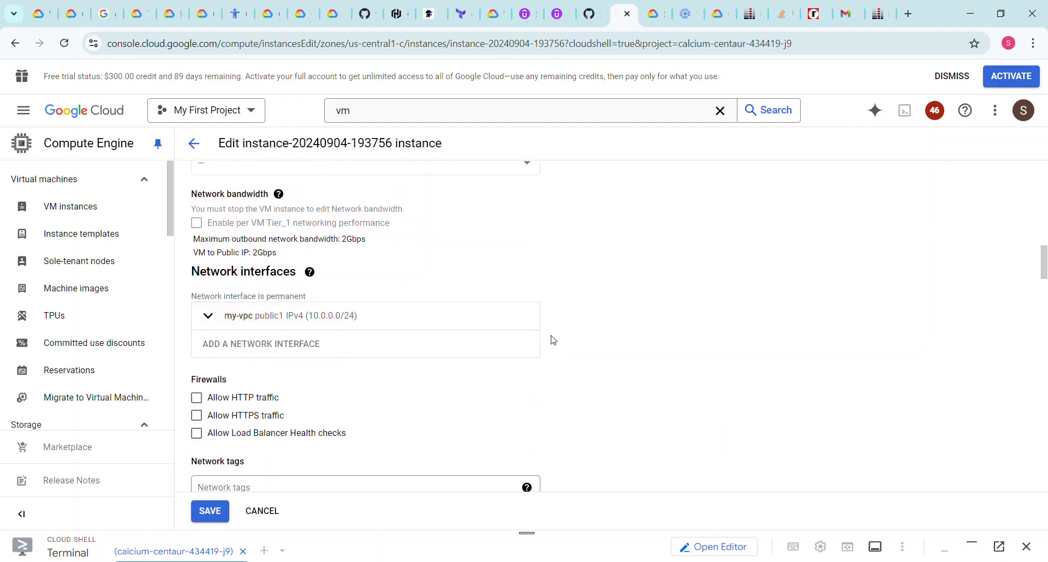
{"action": "left_click", "coordinate": [465, 316]}
{"action": "scroll", "coordinate": [670, 372], "scroll_direction": "down", "scroll_amount": 3}
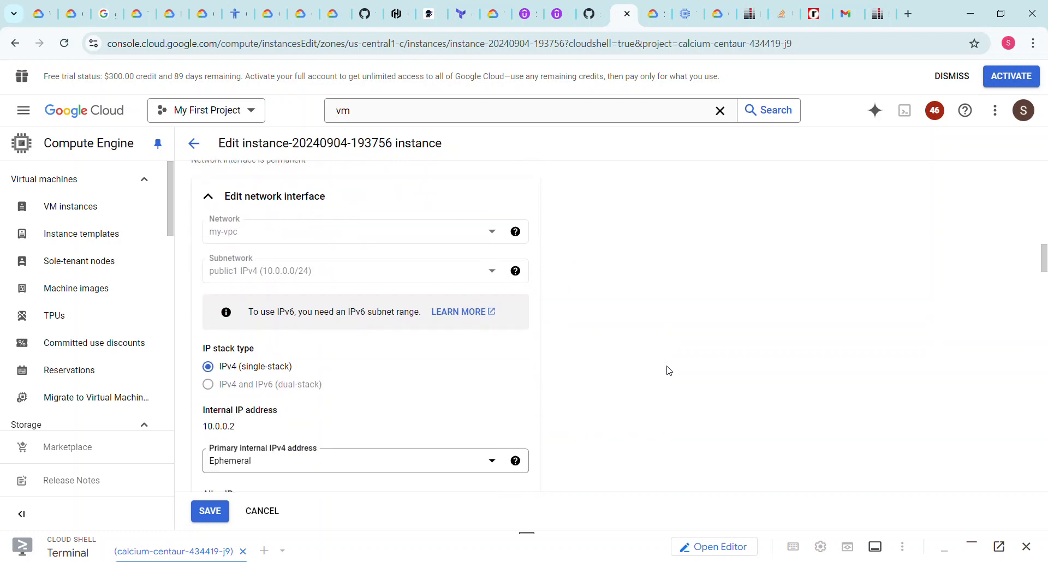
{"action": "scroll", "coordinate": [669, 371], "scroll_direction": "down", "scroll_amount": 3}
{"action": "scroll", "coordinate": [670, 371], "scroll_direction": "down", "scroll_amount": 2}
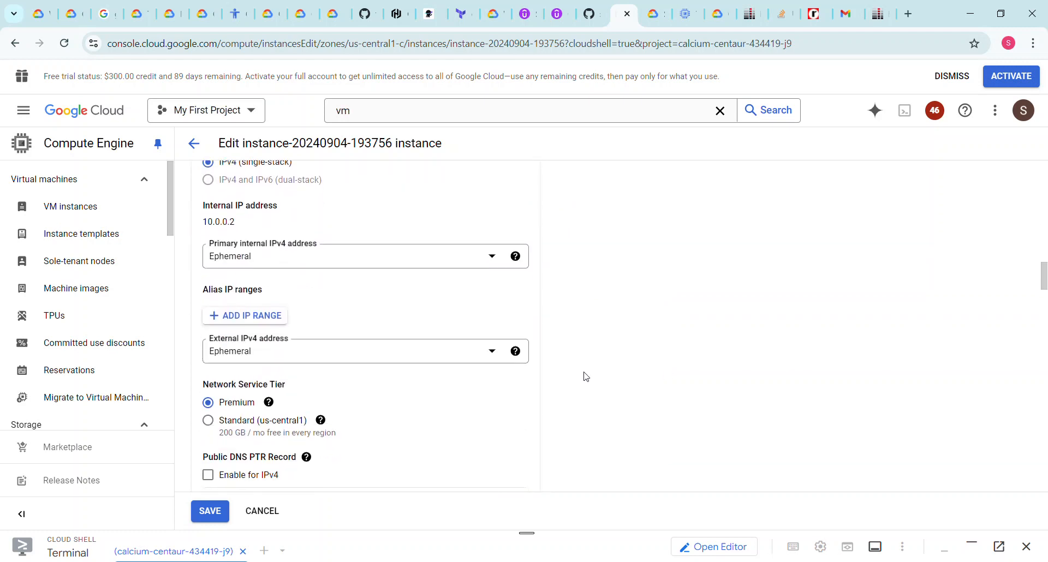
{"action": "left_click", "coordinate": [490, 357]}
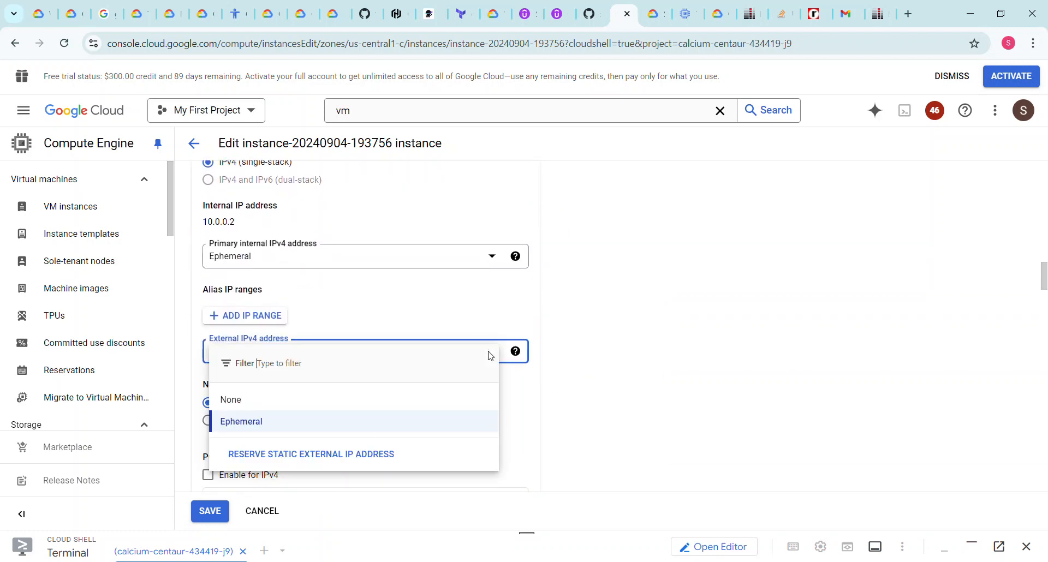
{"action": "left_click", "coordinate": [270, 410]}
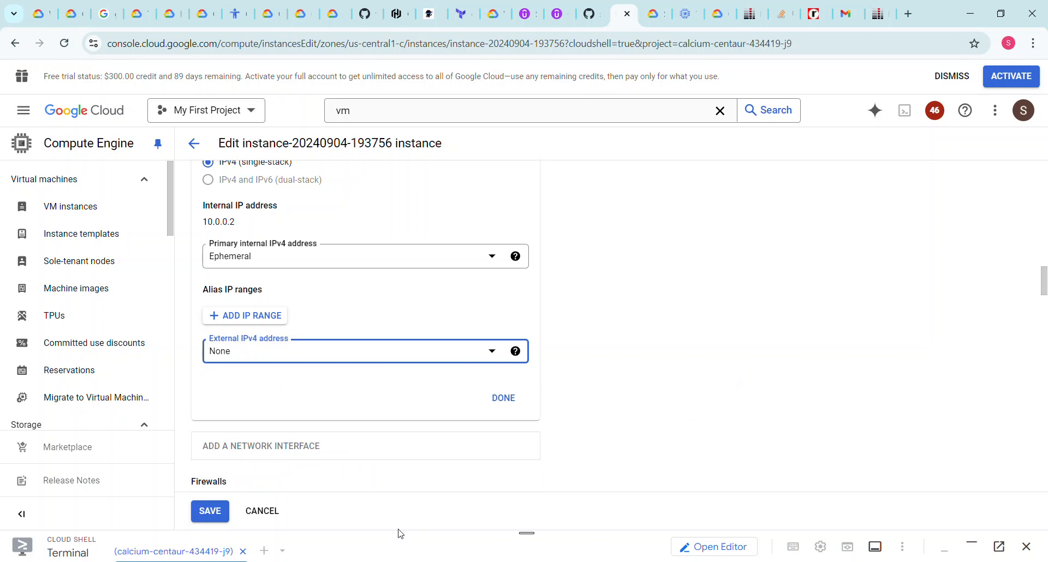
{"action": "left_click", "coordinate": [207, 516]}
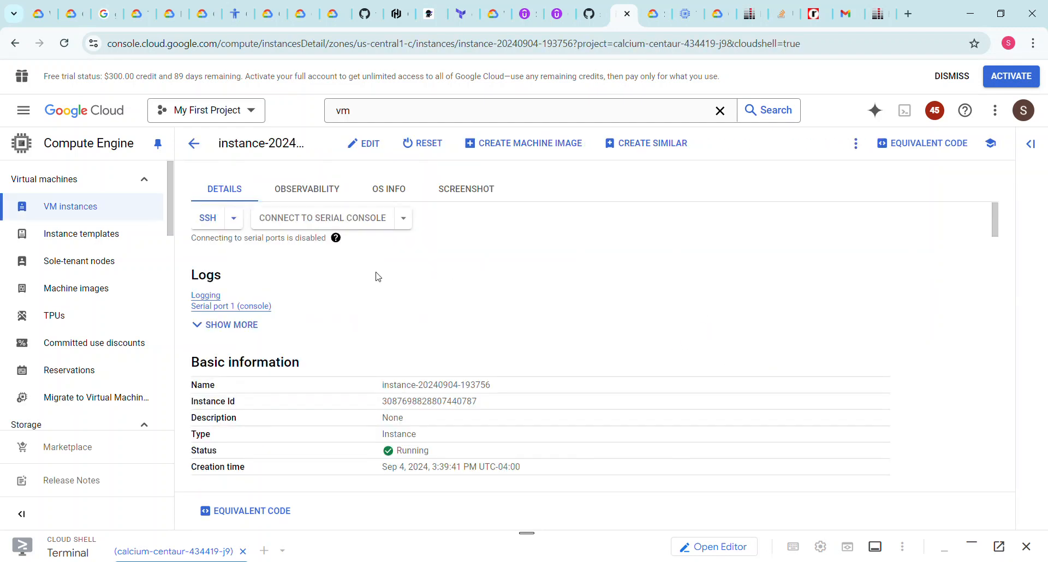
Open an SSH-in-browser session to the instance and authorize it to connect to VMs.
{"action": "left_click", "coordinate": [213, 220]}
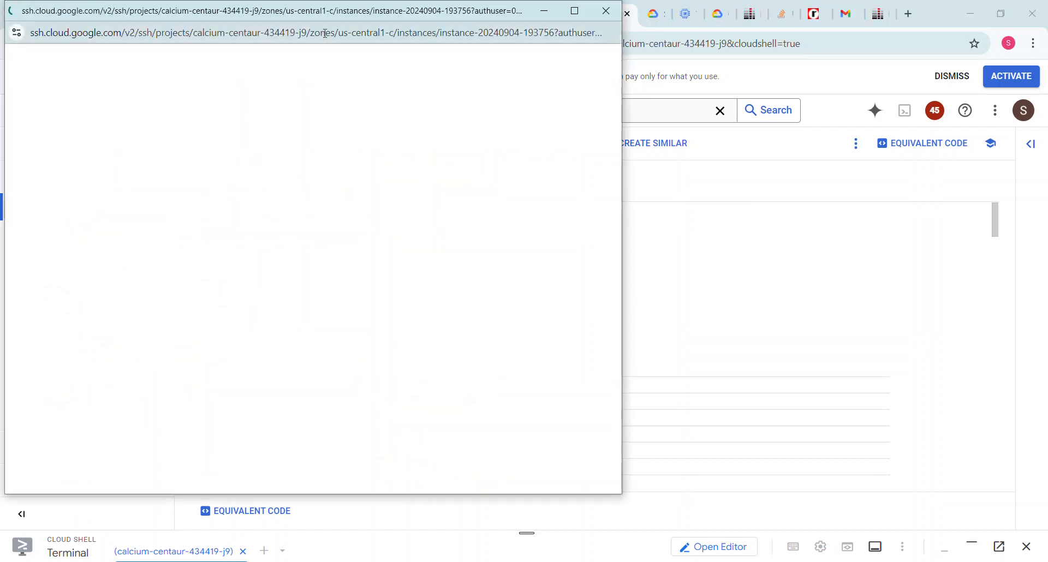
{"action": "left_click_drag", "start_coordinate": [333, 15], "coordinate": [559, 54]}
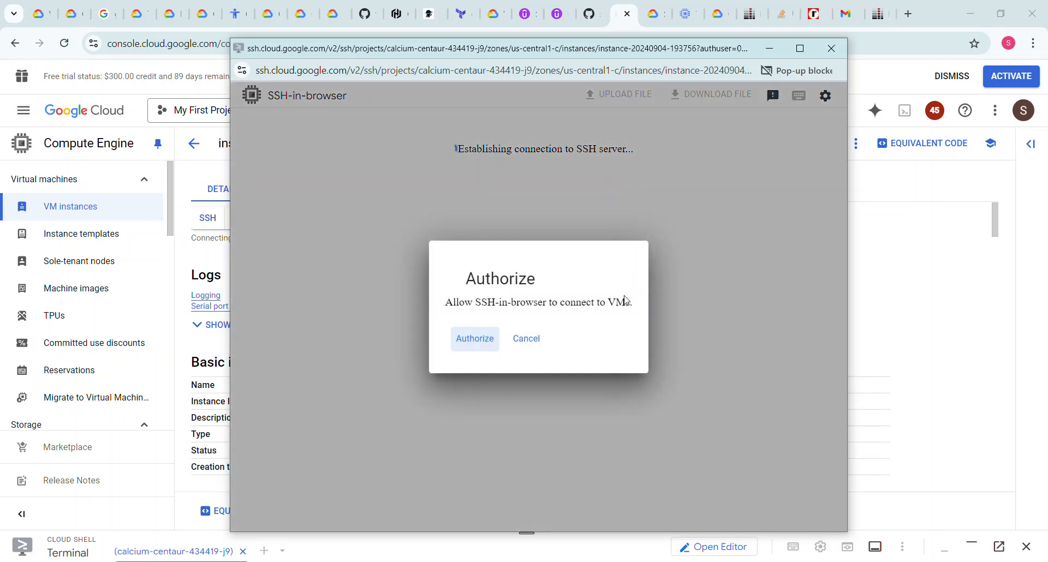
{"action": "left_click", "coordinate": [475, 339]}
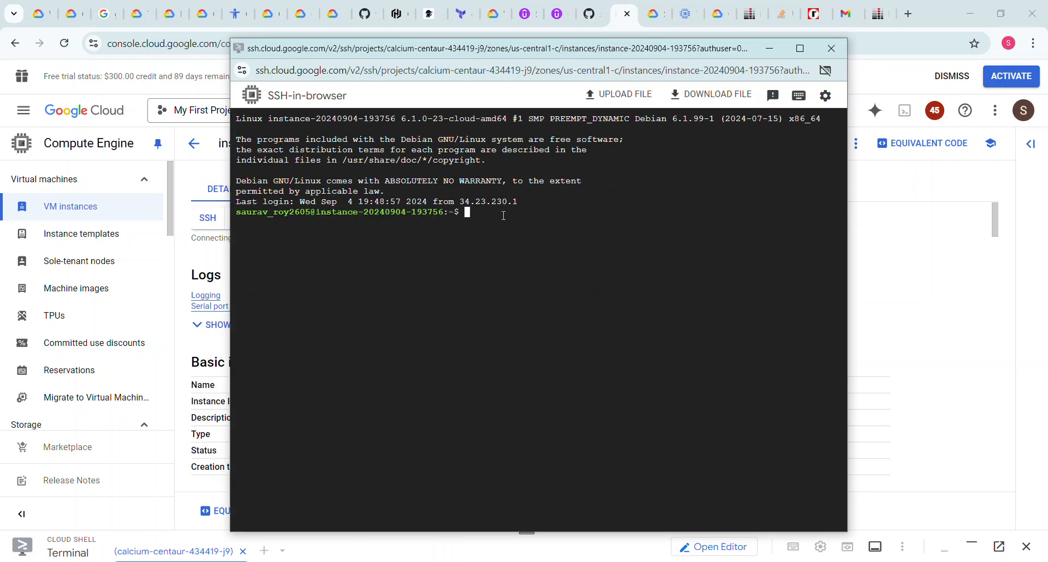
{"action": "type", "text": "sudo apt update -y"}
{"action": "key", "text": "Return"}
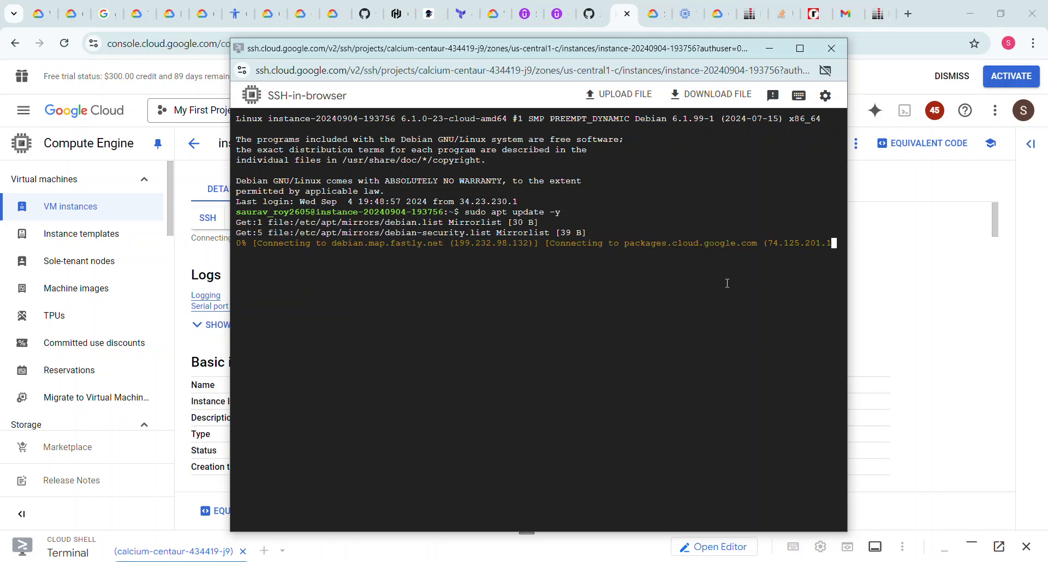
{"action": "key", "text": "ctrl+c"}
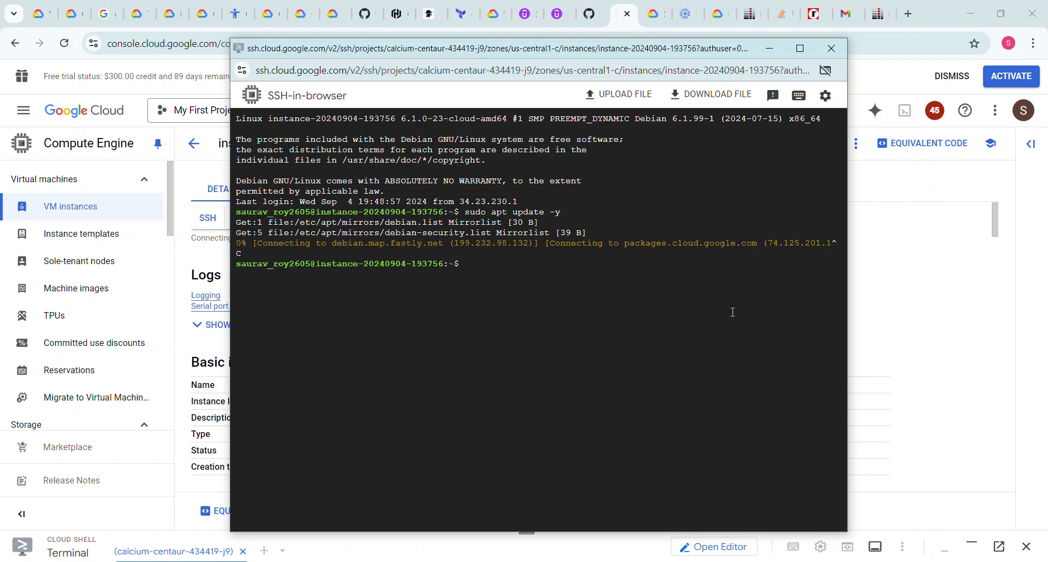
{"action": "type", "text": "ping www.google.com"}
{"action": "key", "text": "Return"}
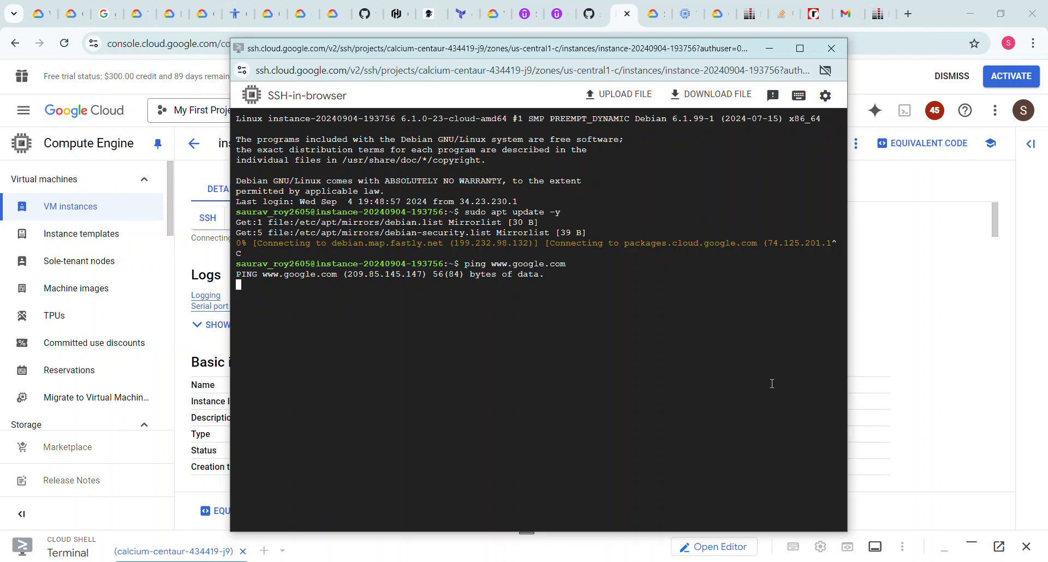
{"action": "key", "text": "ctrl+c"}
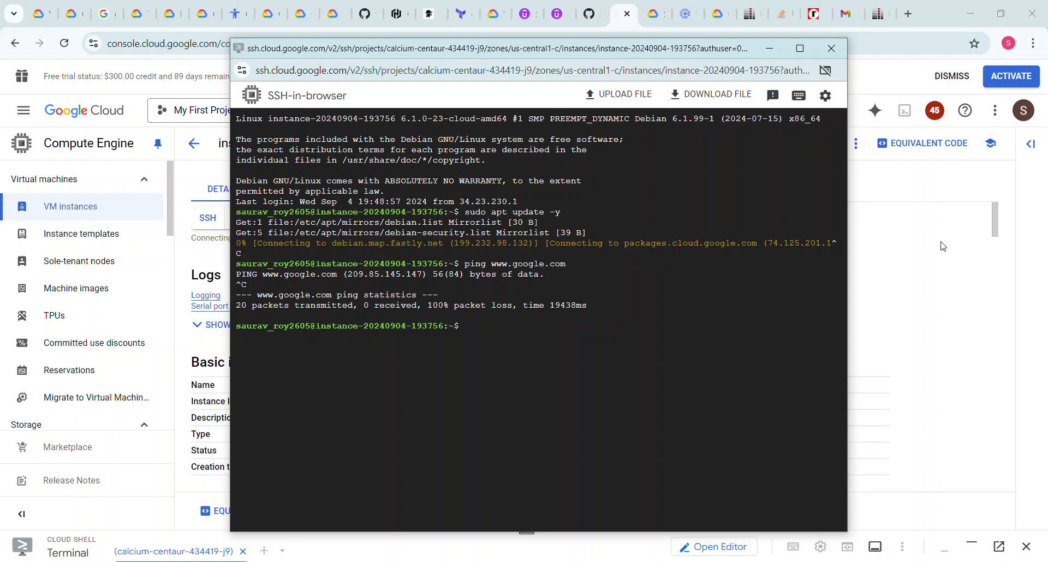
Return to the console, search for Cloud NAT and start configuring a new Cloud NAT gateway.
{"action": "left_click", "coordinate": [898, 196]}
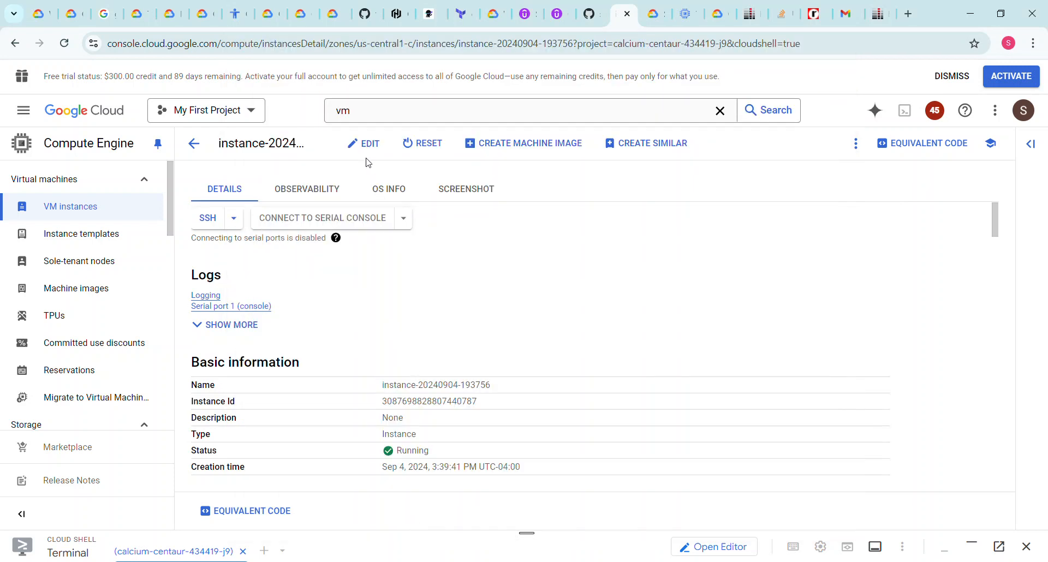
{"action": "left_click", "coordinate": [371, 107]}
{"action": "key", "text": "BackSpace"}
{"action": "key", "text": "BackSpace"}
{"action": "key", "text": "BackSpace"}
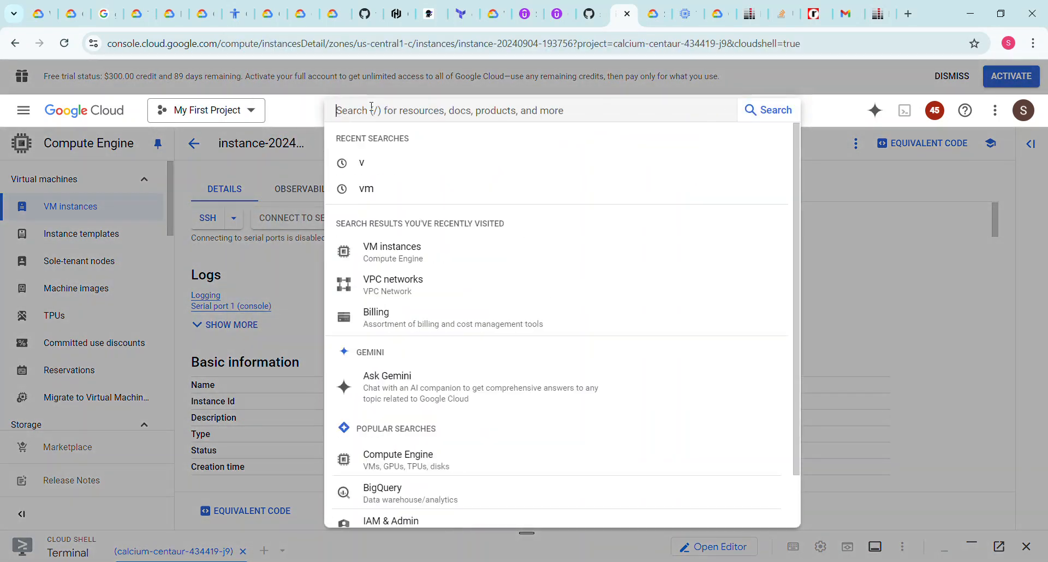
{"action": "type", "text": "cloud"}
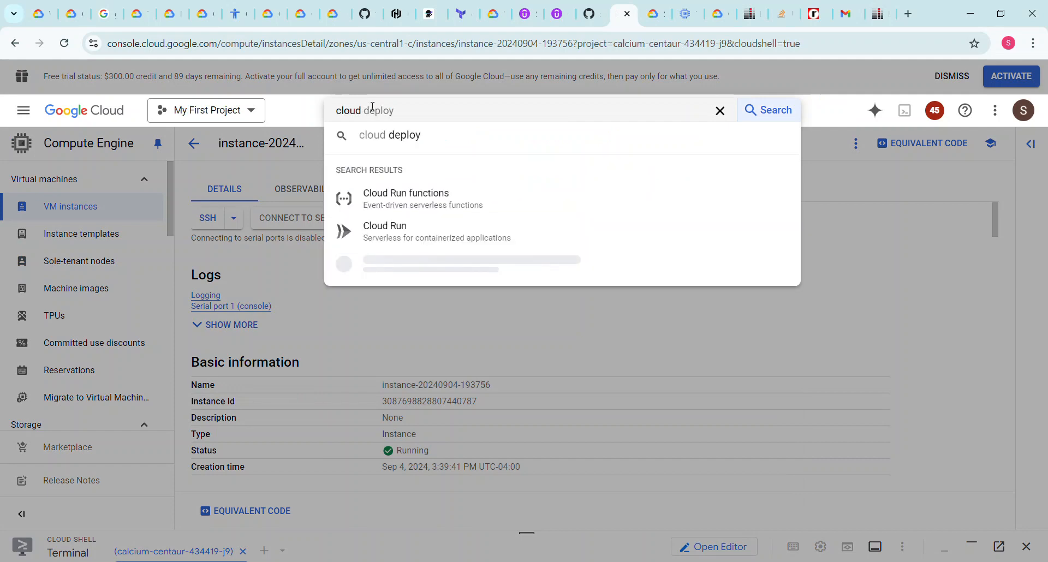
{"action": "type", "text": "nat"}
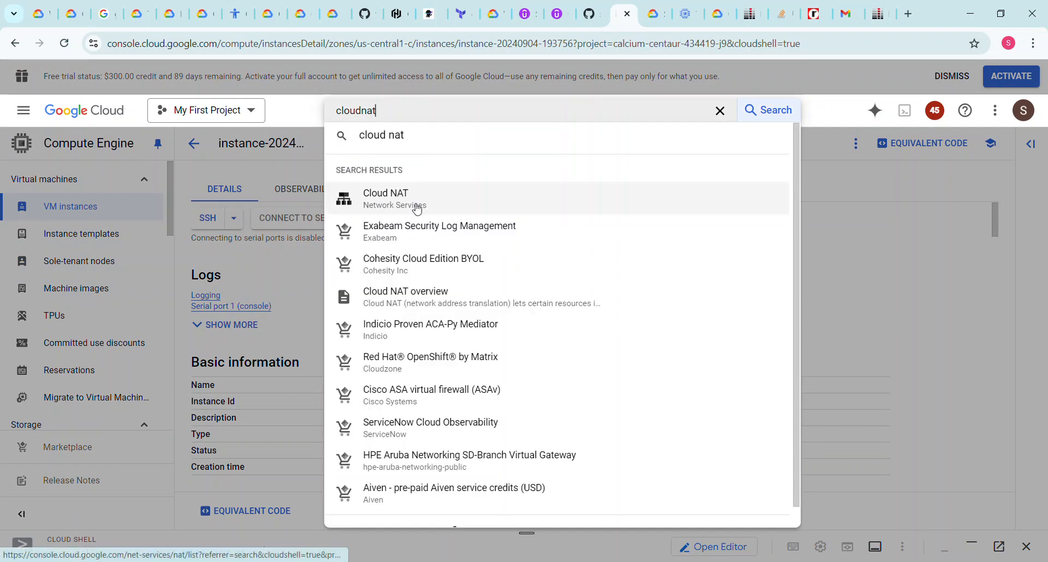
{"action": "left_click", "coordinate": [413, 203]}
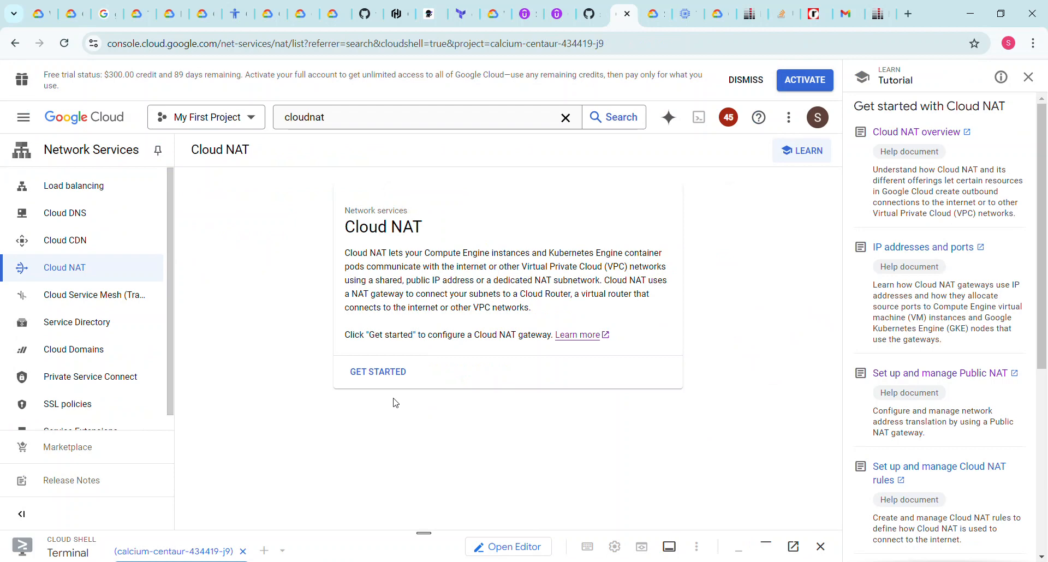
{"action": "left_click", "coordinate": [378, 371]}
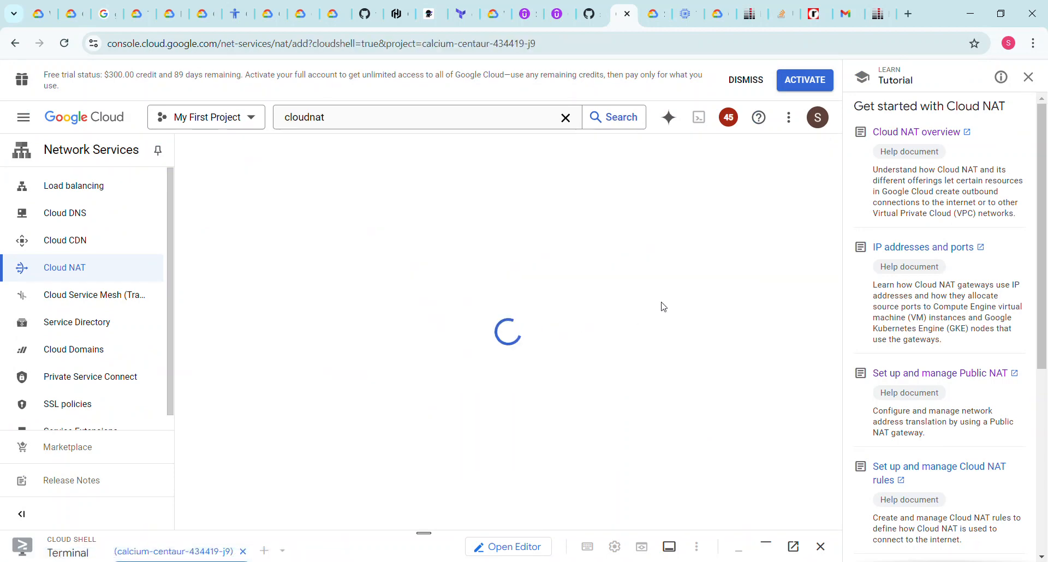
Name the gateway my-gateway and assign it to the my-vpc network in region us-central1 (Iowa).
{"action": "left_click", "coordinate": [256, 293]}
{"action": "type", "text": "my-gateway"}
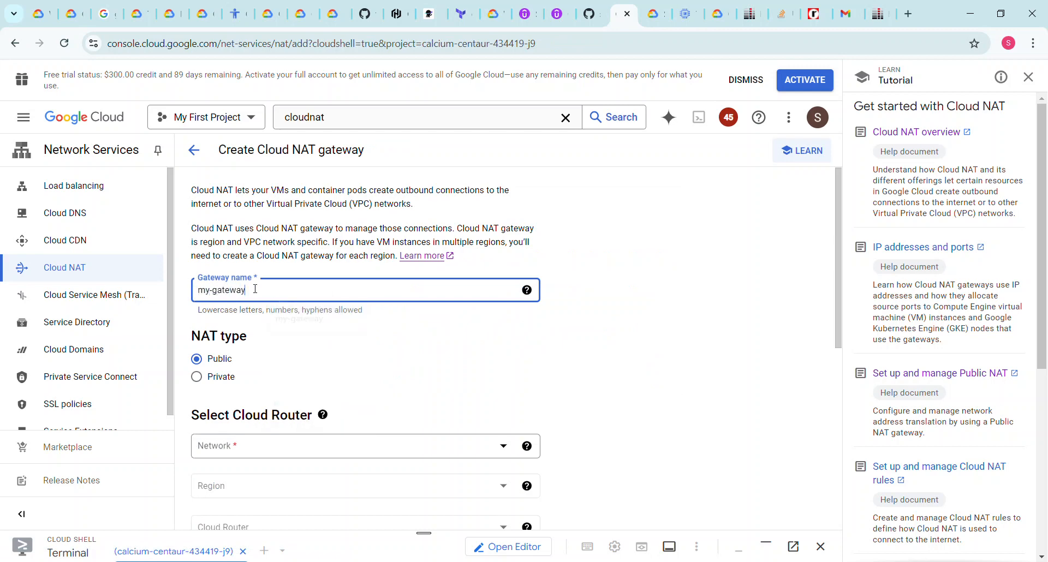
{"action": "left_click", "coordinate": [659, 401]}
{"action": "scroll", "coordinate": [659, 400], "scroll_direction": "down", "scroll_amount": 3}
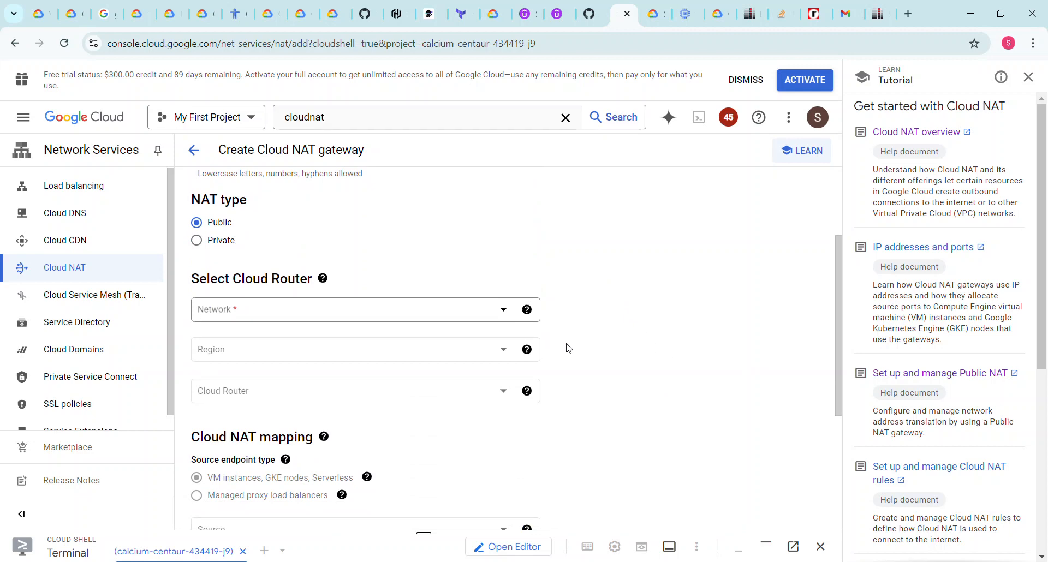
{"action": "left_click", "coordinate": [493, 309]}
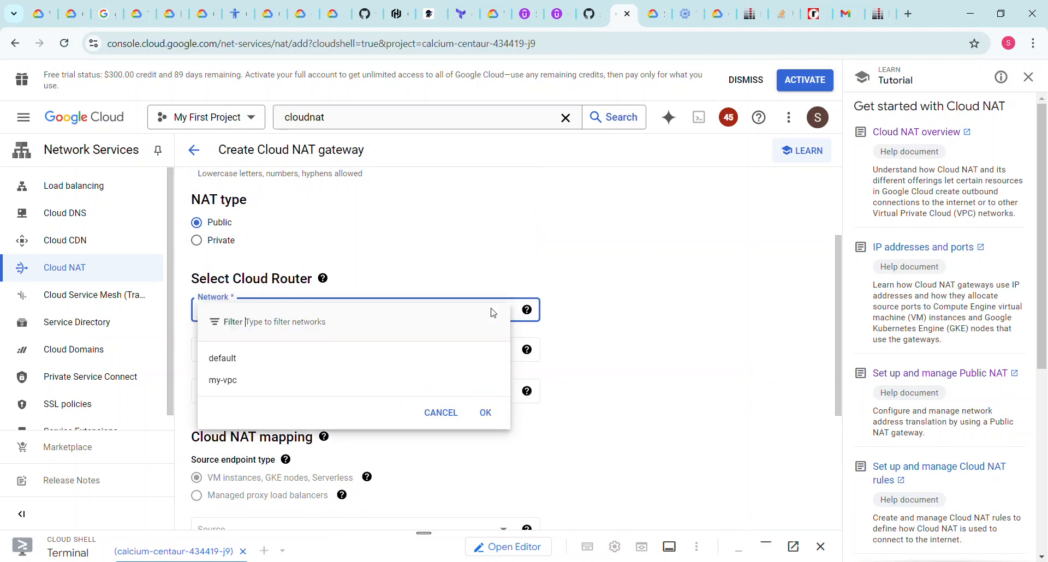
{"action": "left_click", "coordinate": [228, 382]}
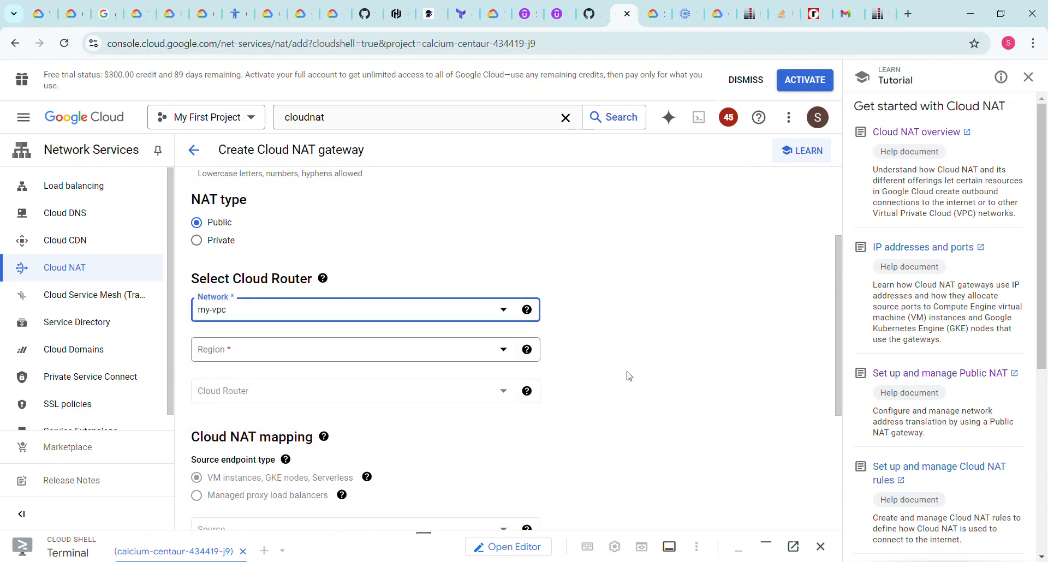
{"action": "scroll", "coordinate": [622, 376], "scroll_direction": "down", "scroll_amount": 3}
{"action": "left_click", "coordinate": [503, 213]}
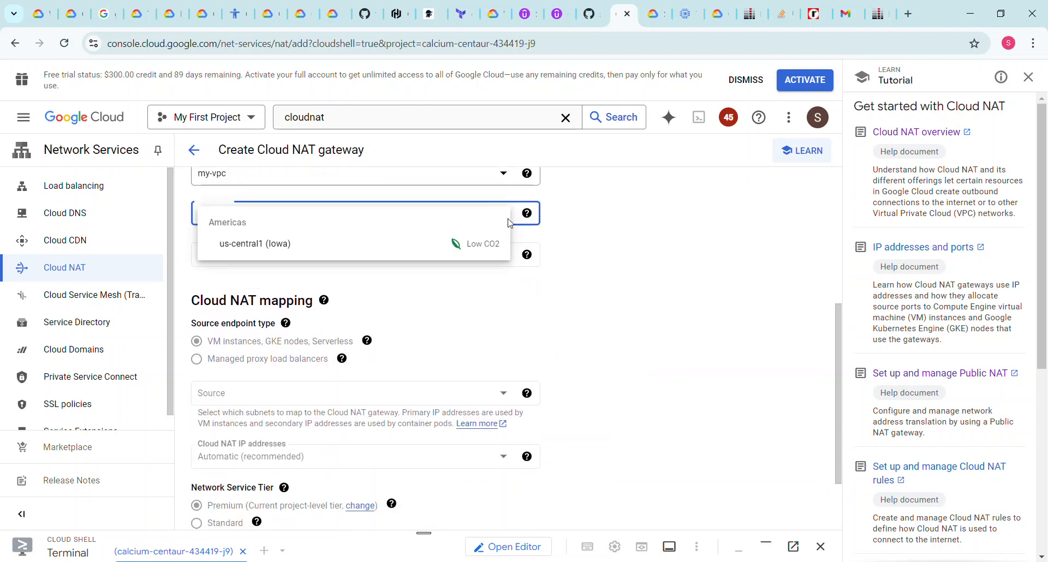
{"action": "left_click", "coordinate": [359, 250]}
Add a new Cloud Router named my-router and create the NAT gateway with the default mapping settings.
{"action": "left_click", "coordinate": [445, 274]}
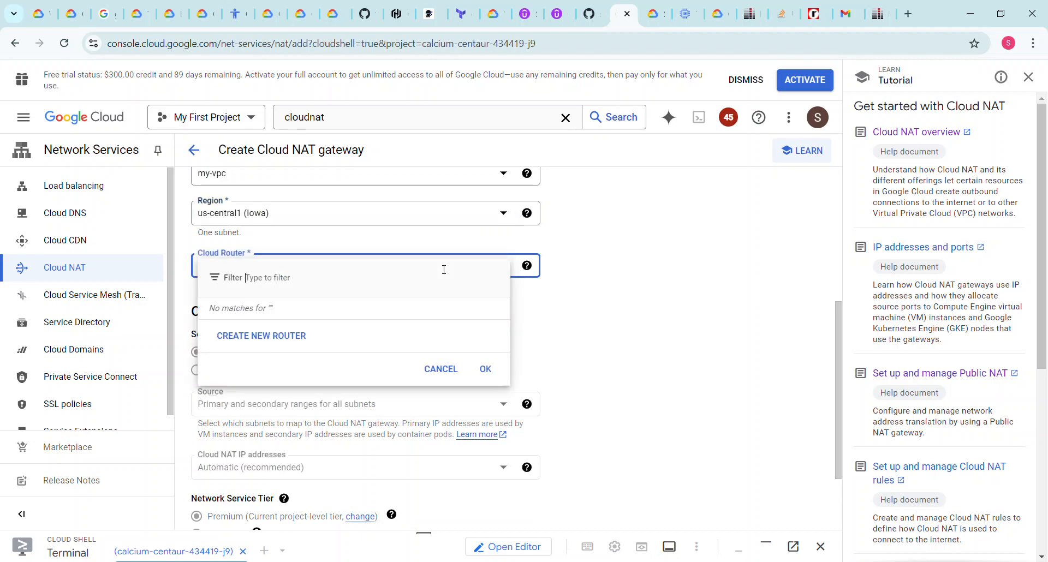
{"action": "left_click", "coordinate": [270, 344]}
{"action": "left_click", "coordinate": [562, 165]}
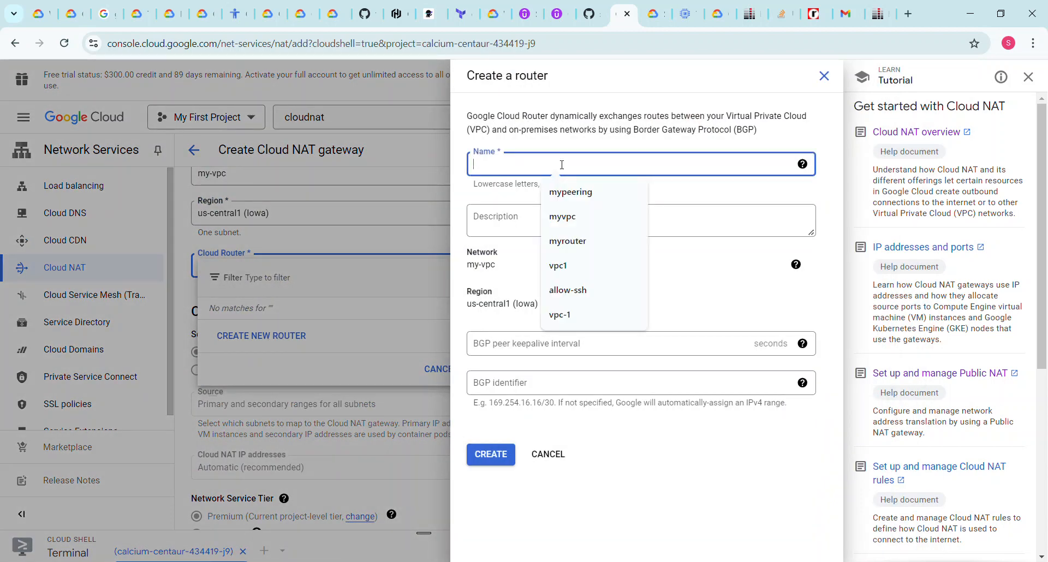
{"action": "type", "text": "my-router"}
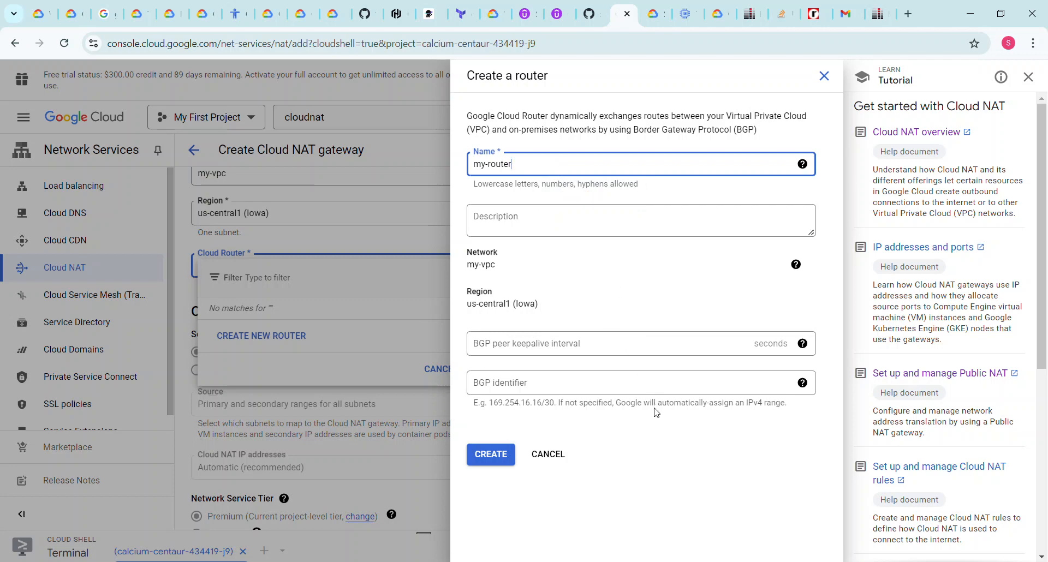
{"action": "left_click", "coordinate": [494, 460]}
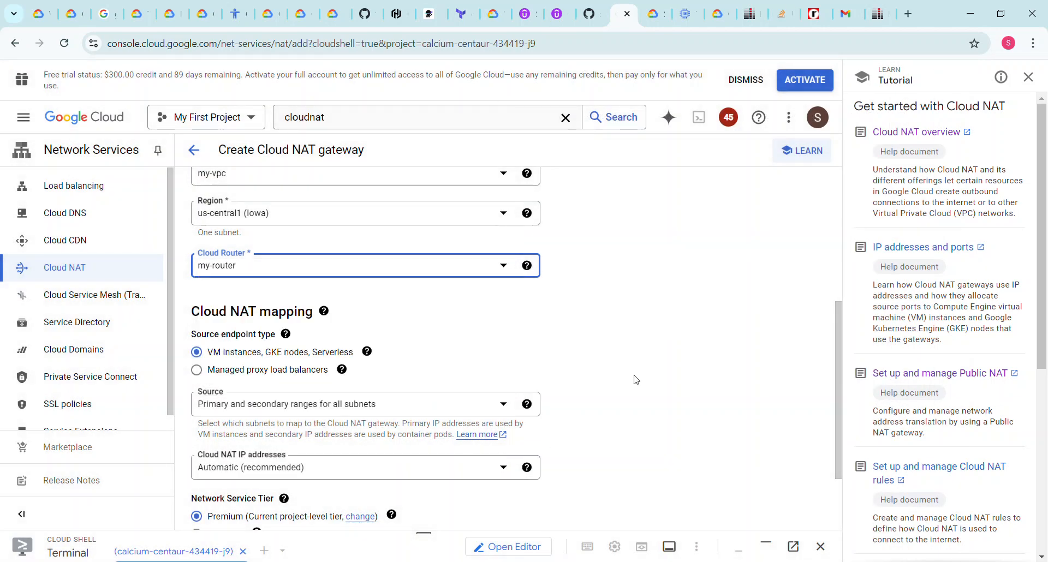
{"action": "scroll", "coordinate": [636, 380], "scroll_direction": "down", "scroll_amount": 2}
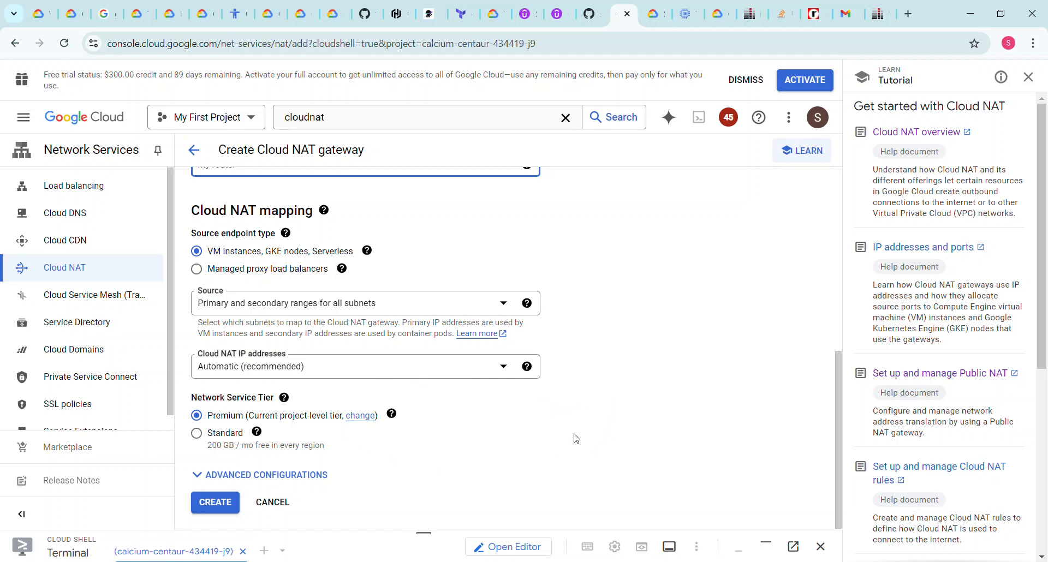
{"action": "left_click", "coordinate": [225, 507]}
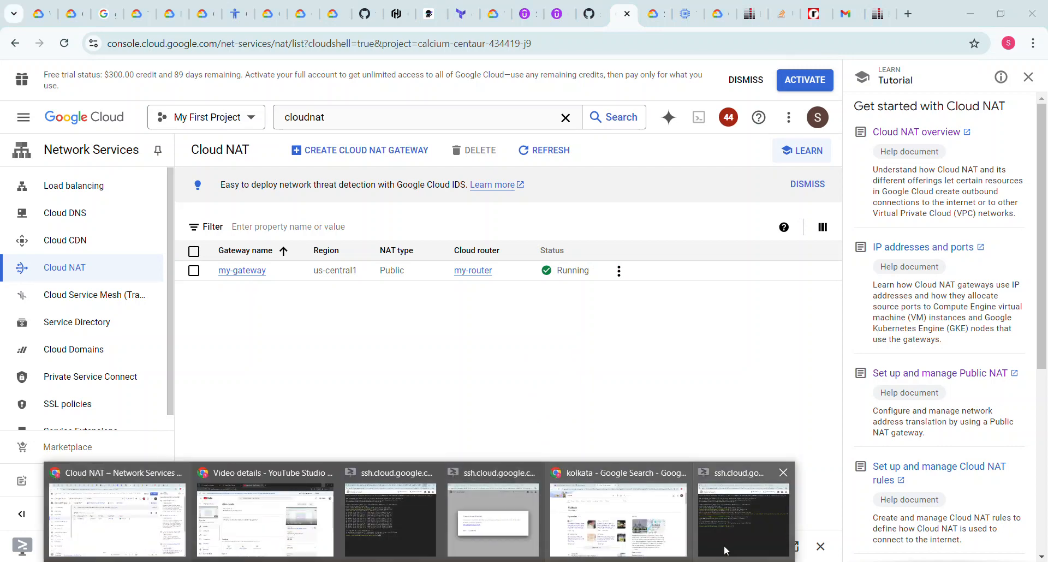
Switch back to the instance's SSH session and rerun sudo apt update -y.
{"action": "left_click", "coordinate": [746, 542]}
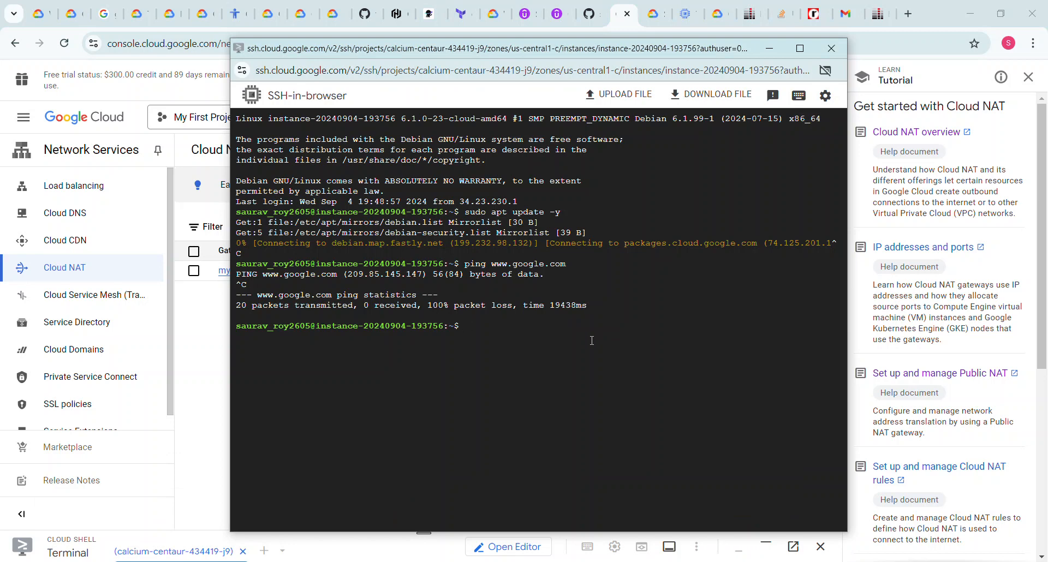
{"action": "key", "text": "Up"}
{"action": "key", "text": "Up"}
{"action": "key", "text": "Return"}
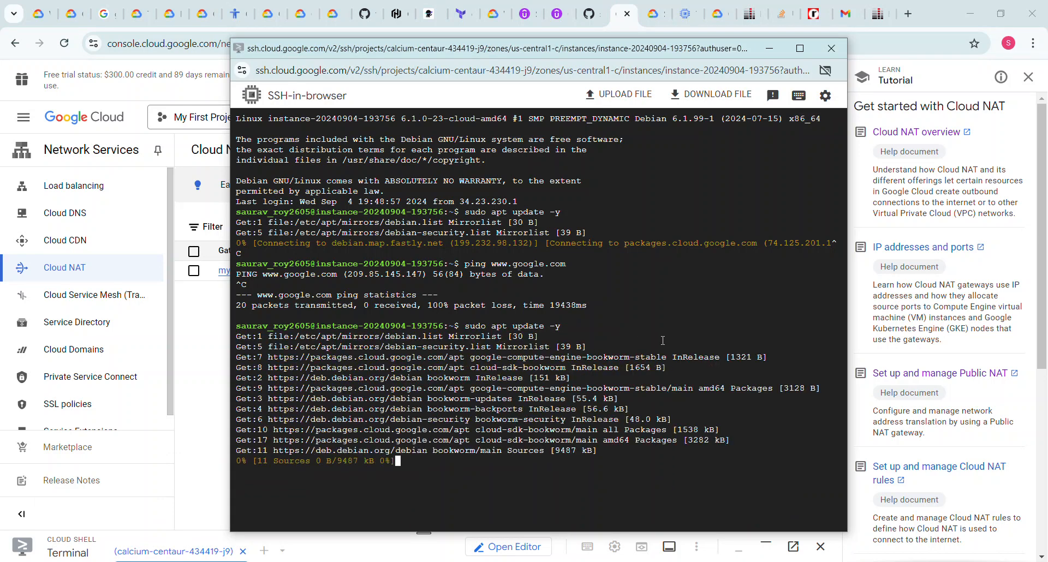